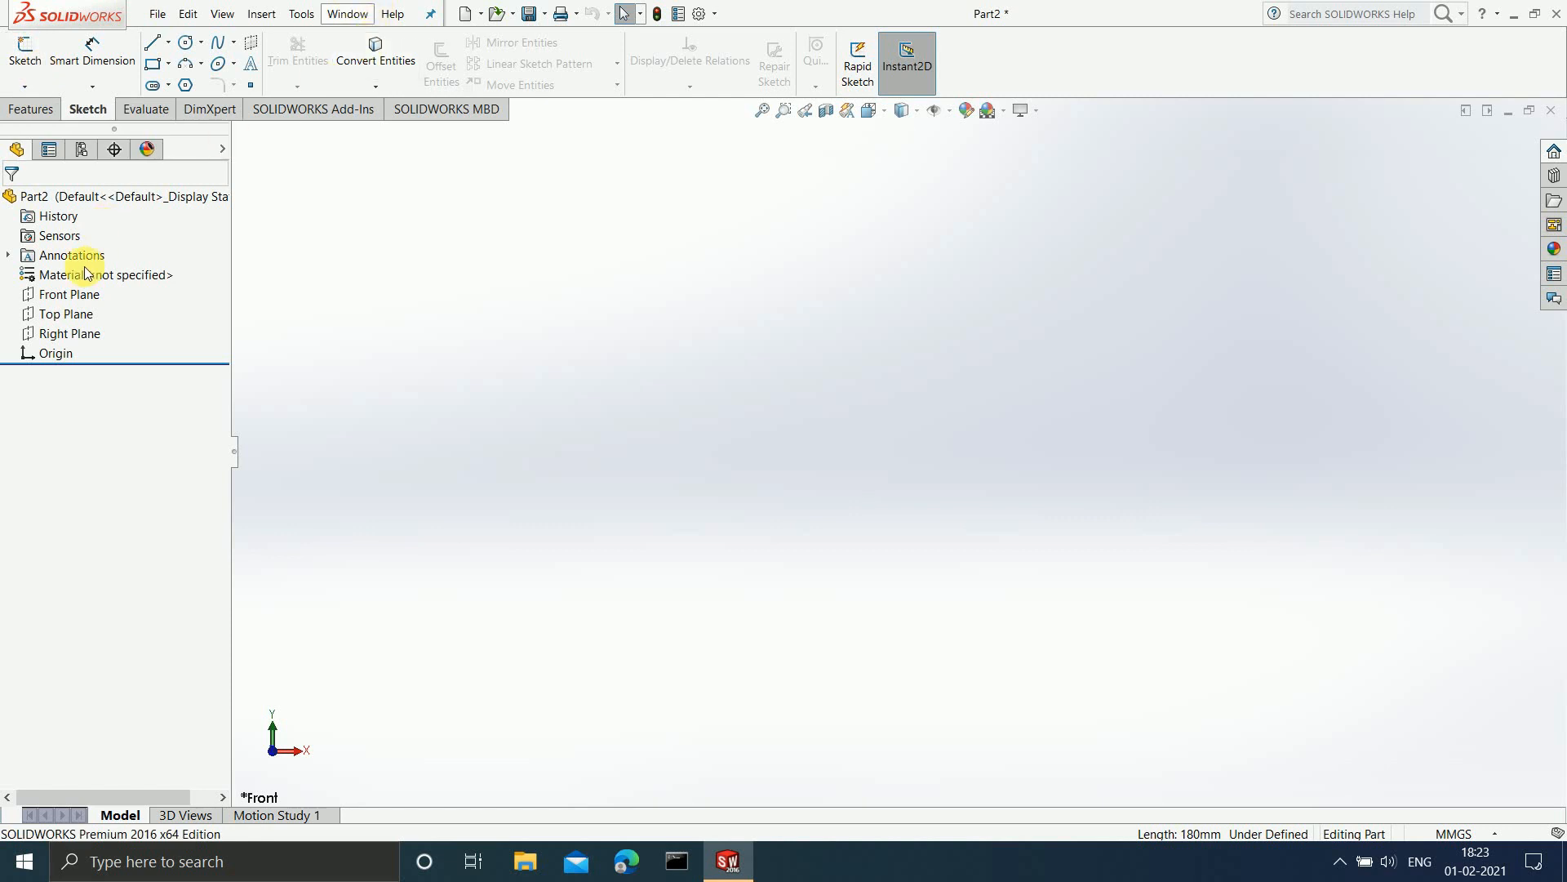
Start a sketch on the Front Plane and draw a corner rectangle from the origin, about 87 mm tall
{"action": "left_click", "coordinate": [72, 301]}
{"action": "key", "text": "f"}
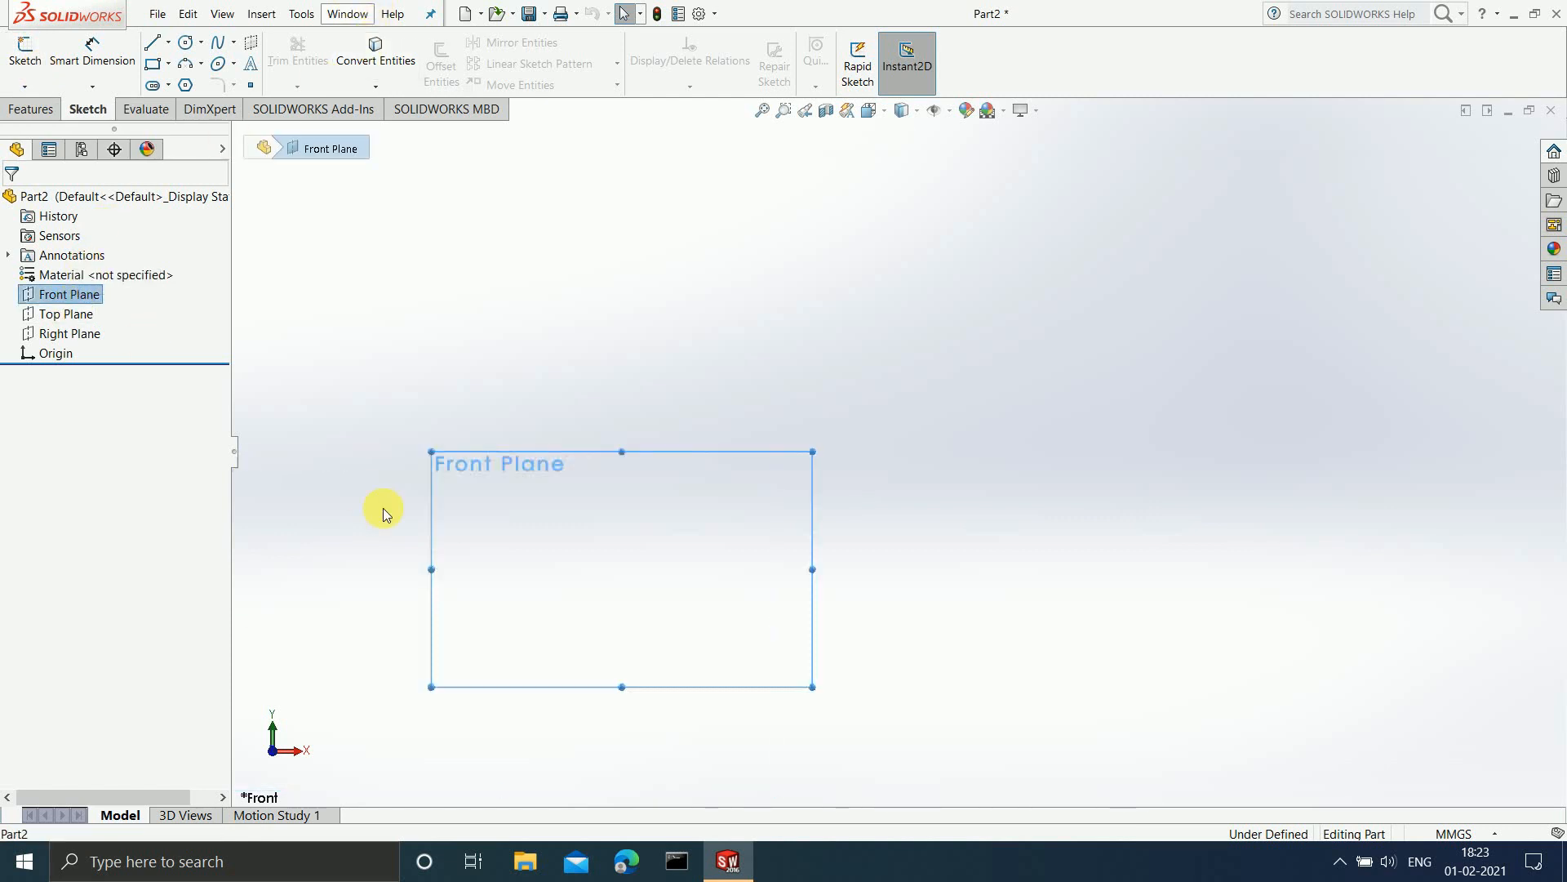
{"action": "left_click", "coordinate": [25, 51]}
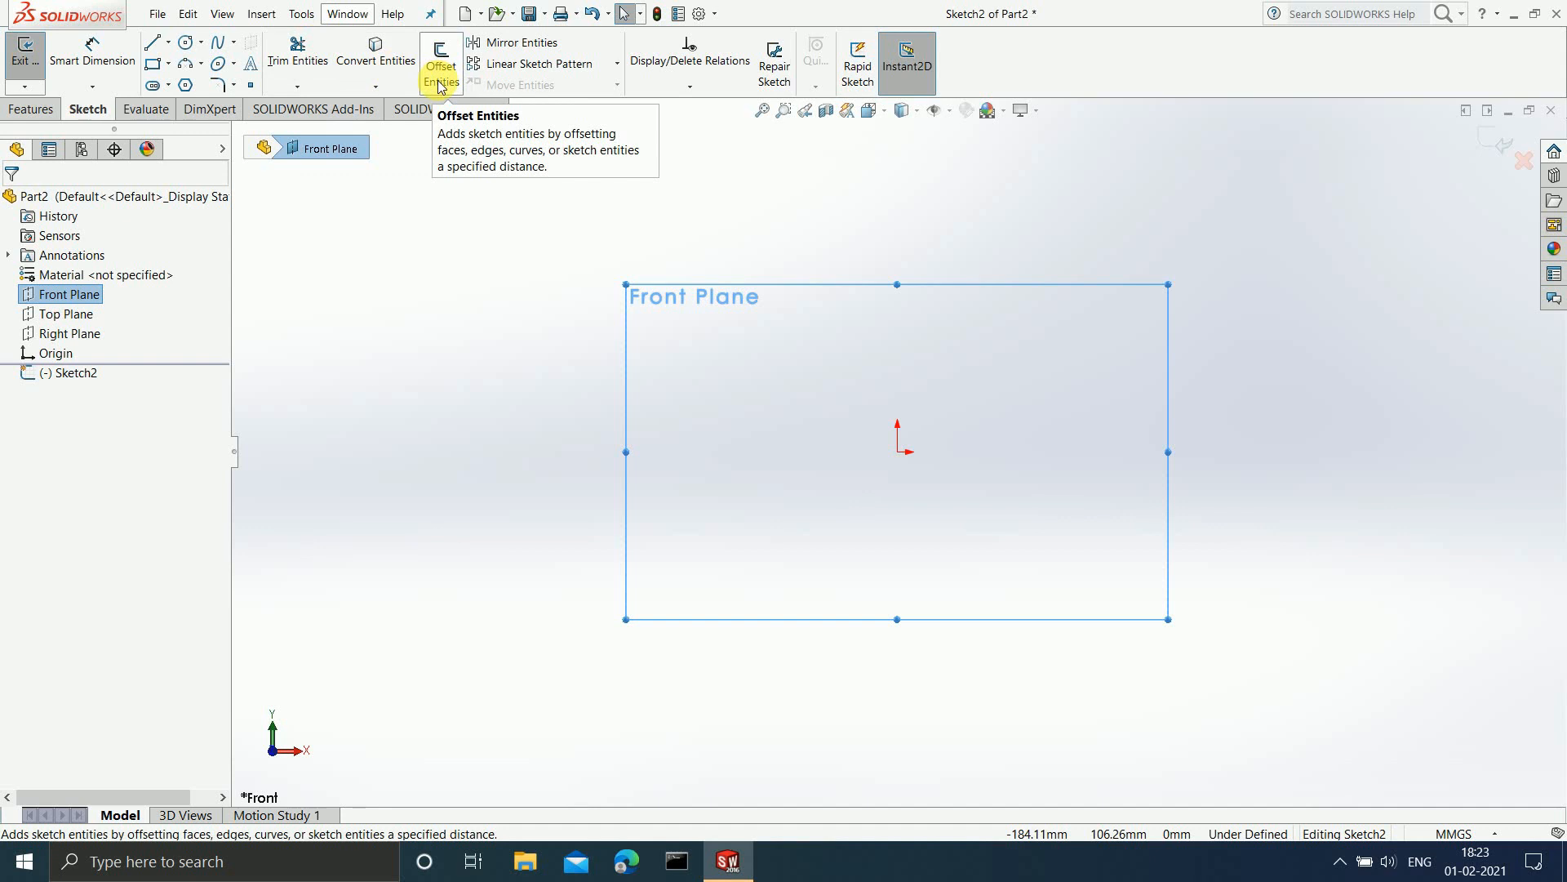
{"action": "left_click", "coordinate": [155, 69]}
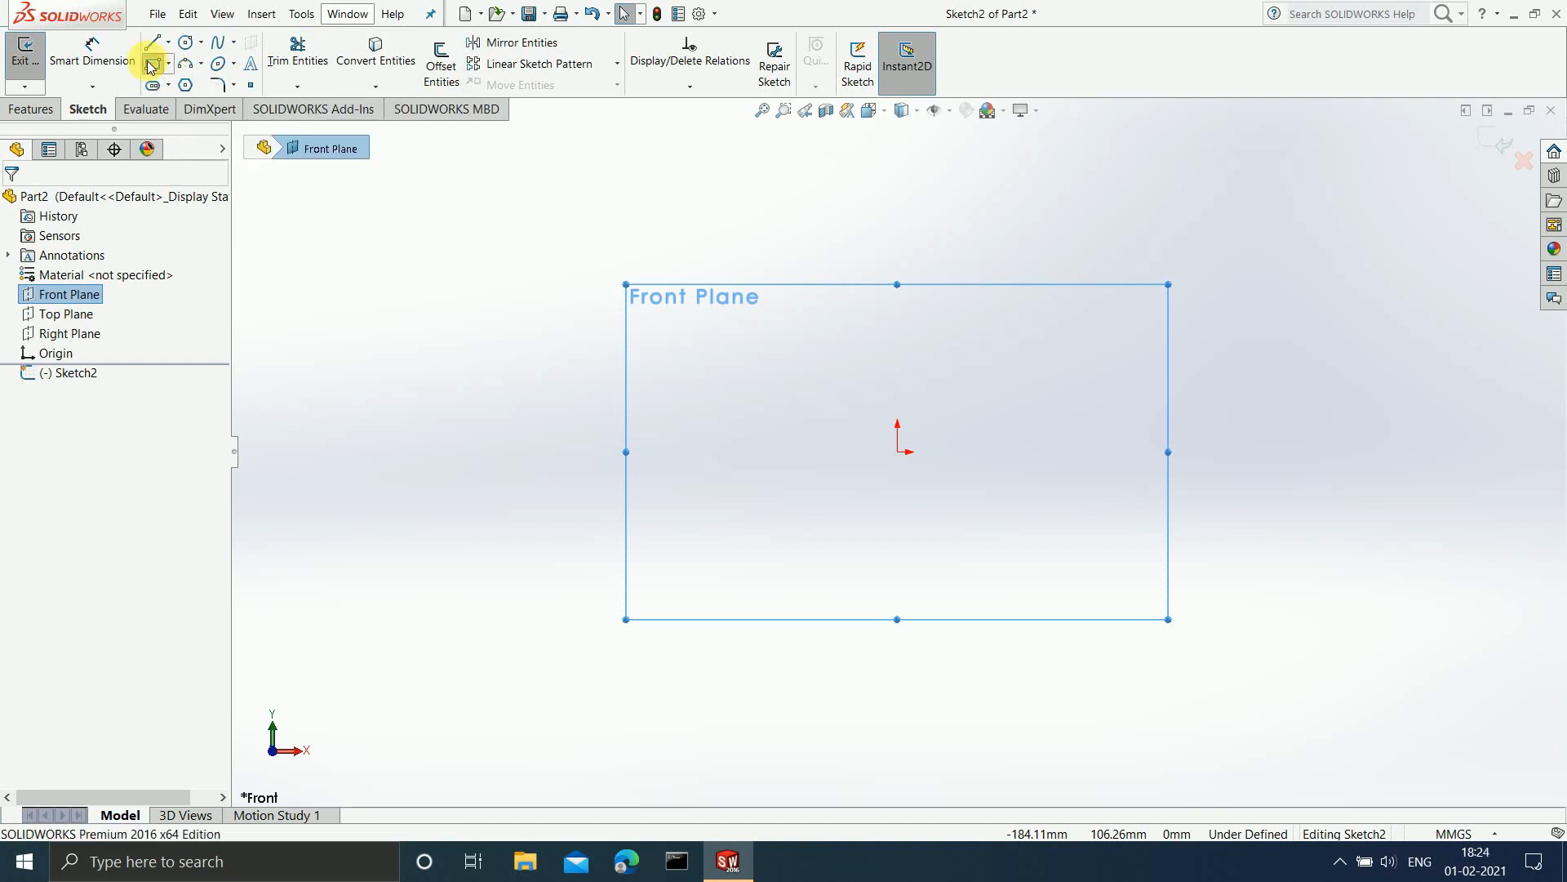
{"action": "left_click", "coordinate": [151, 67]}
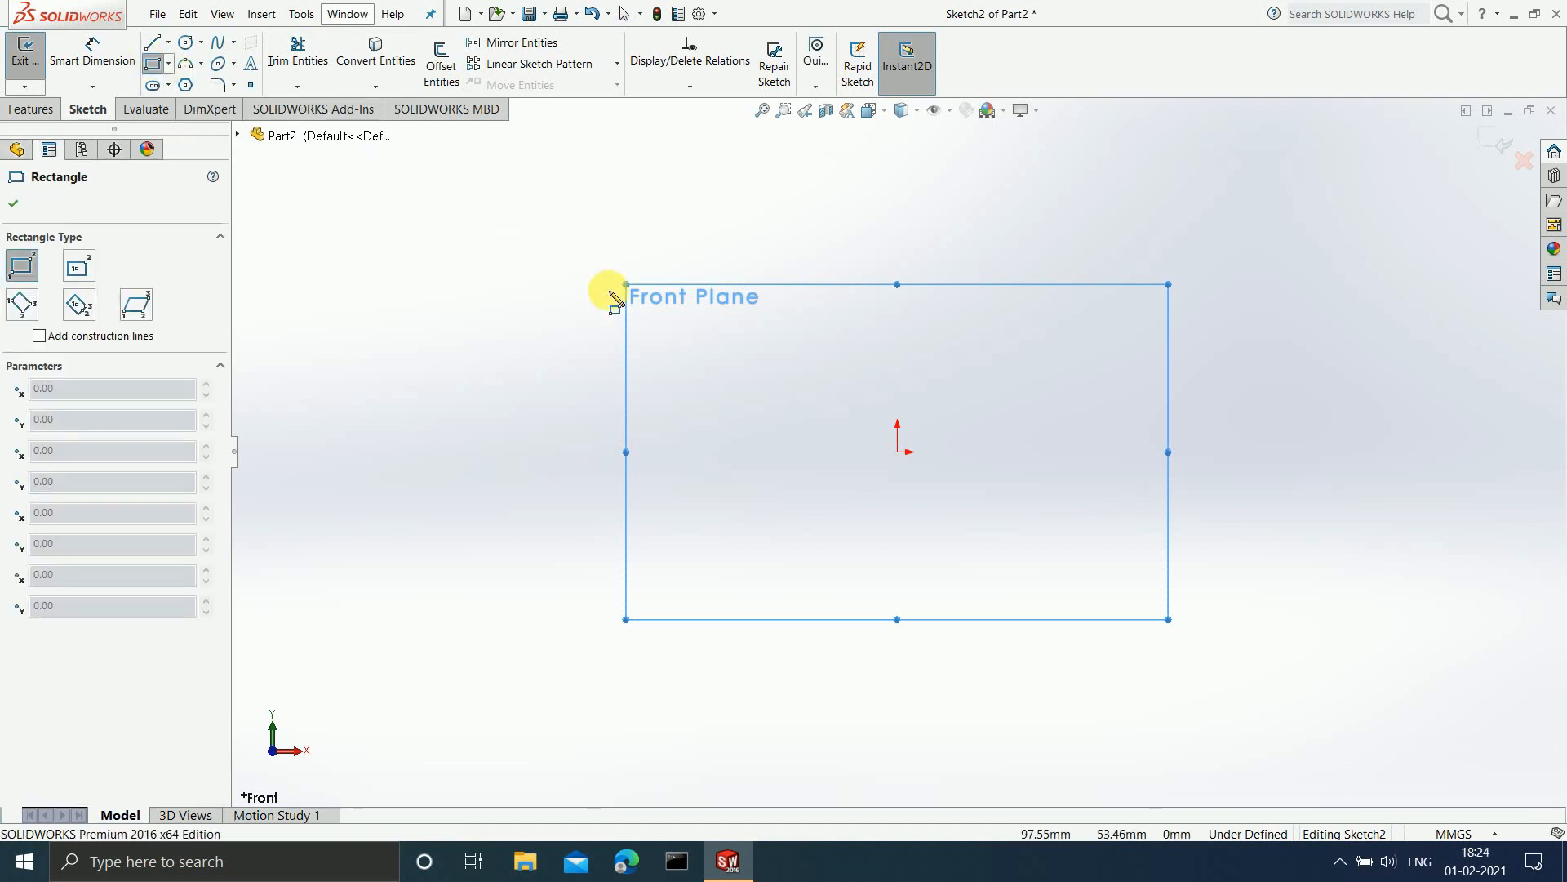
{"action": "left_click", "coordinate": [898, 452]}
{"action": "left_click", "coordinate": [1375, 188]}
{"action": "key", "text": "f"}
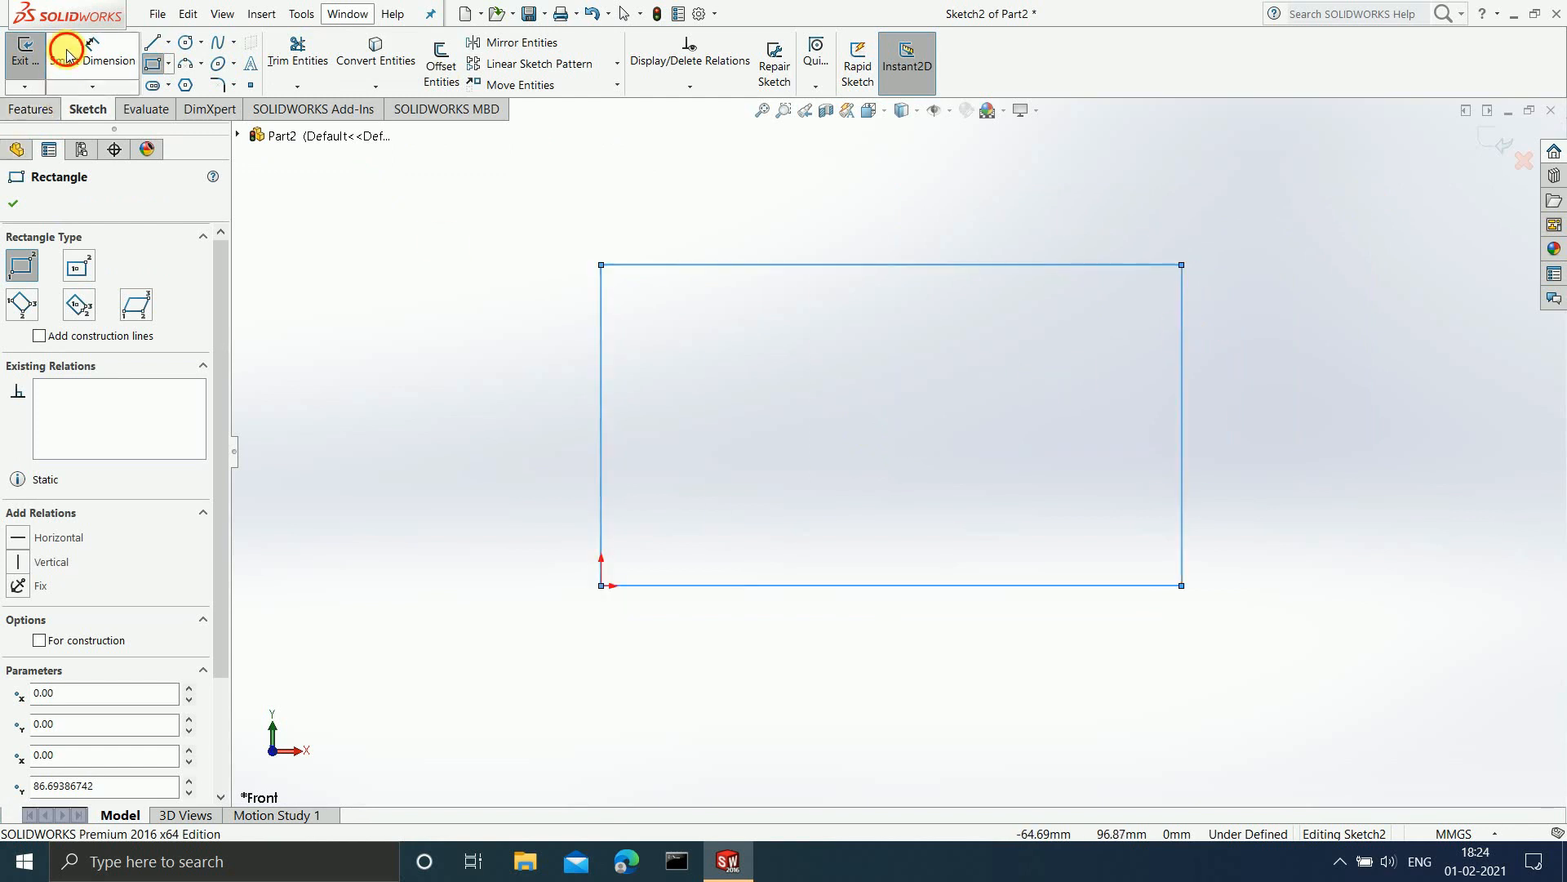
Dimension the rectangle to 160 mm wide and 80 mm high
{"action": "left_click", "coordinate": [67, 56]}
{"action": "left_click", "coordinate": [856, 249]}
{"action": "left_click", "coordinate": [854, 204]}
{"action": "type", "text": "160"}
{"action": "key", "text": "Return"}
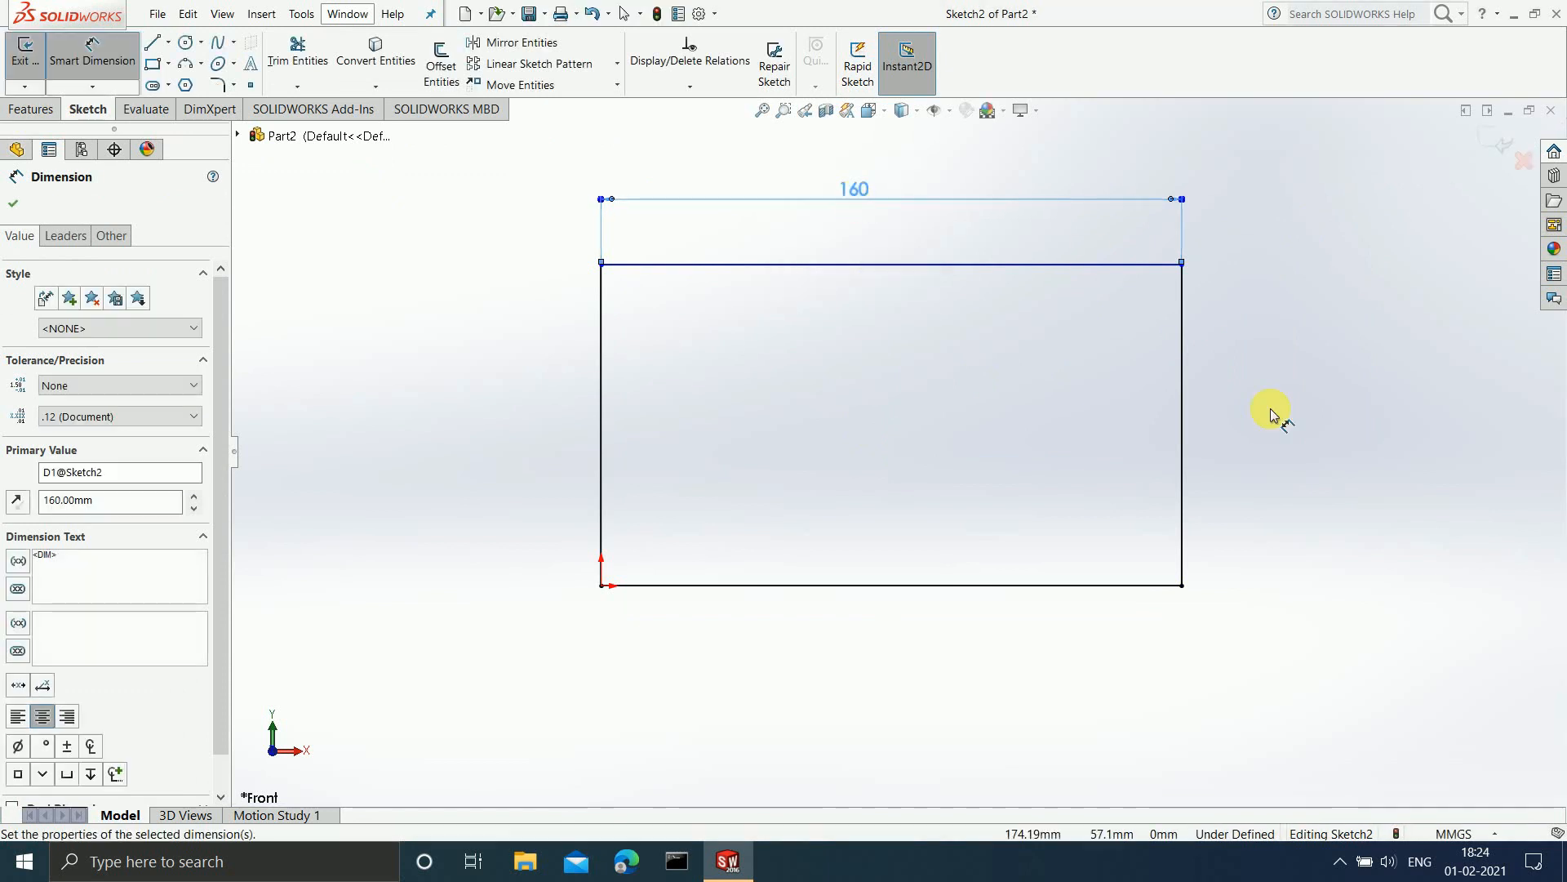
{"action": "left_click", "coordinate": [1183, 490]}
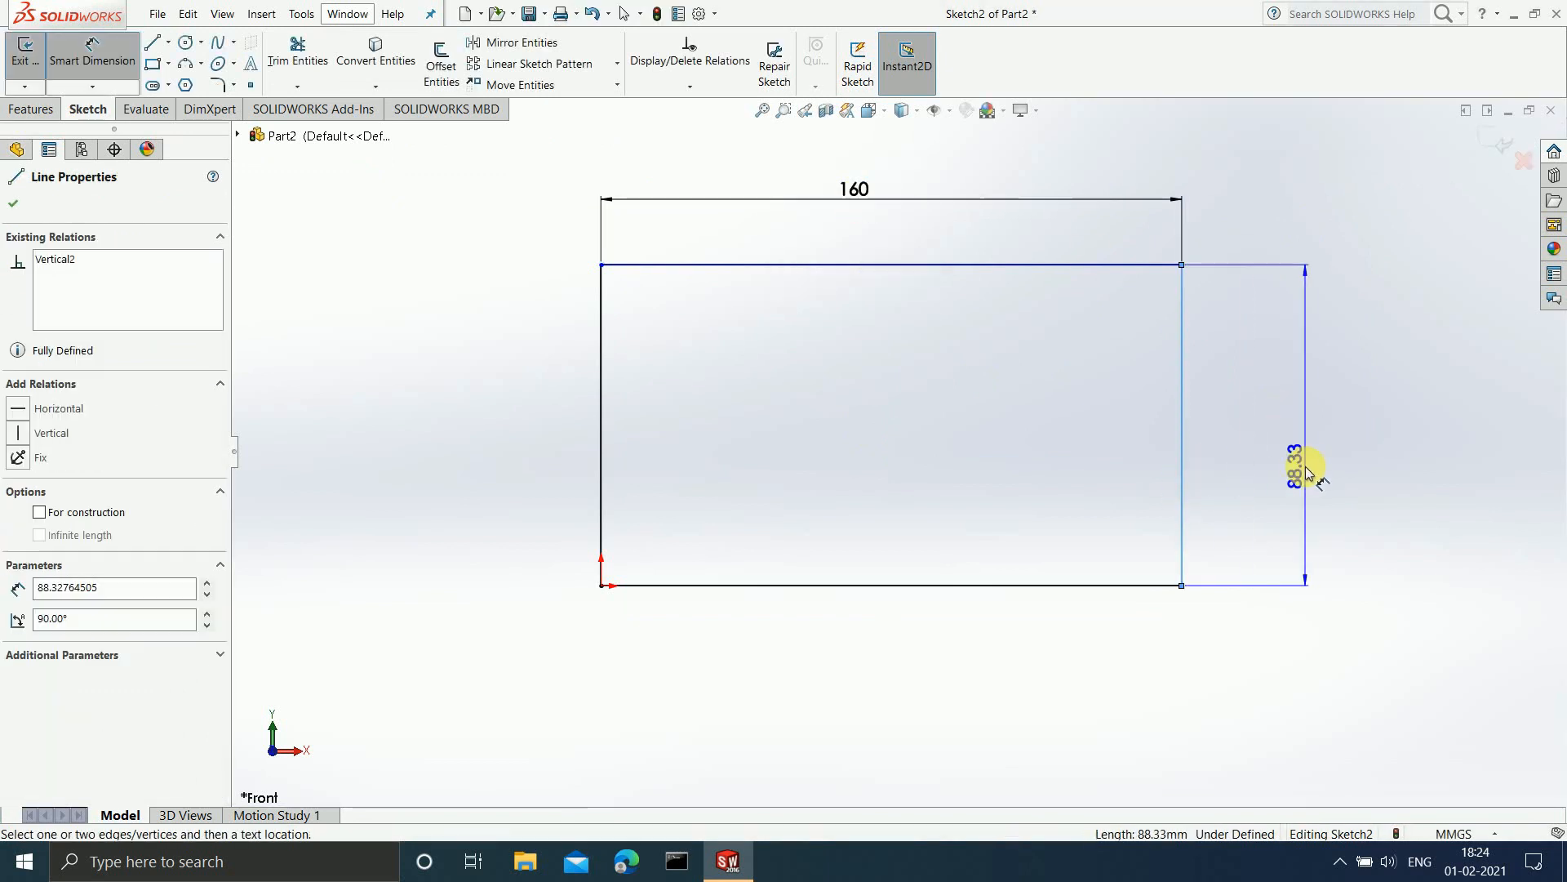
{"action": "left_click", "coordinate": [1308, 433]}
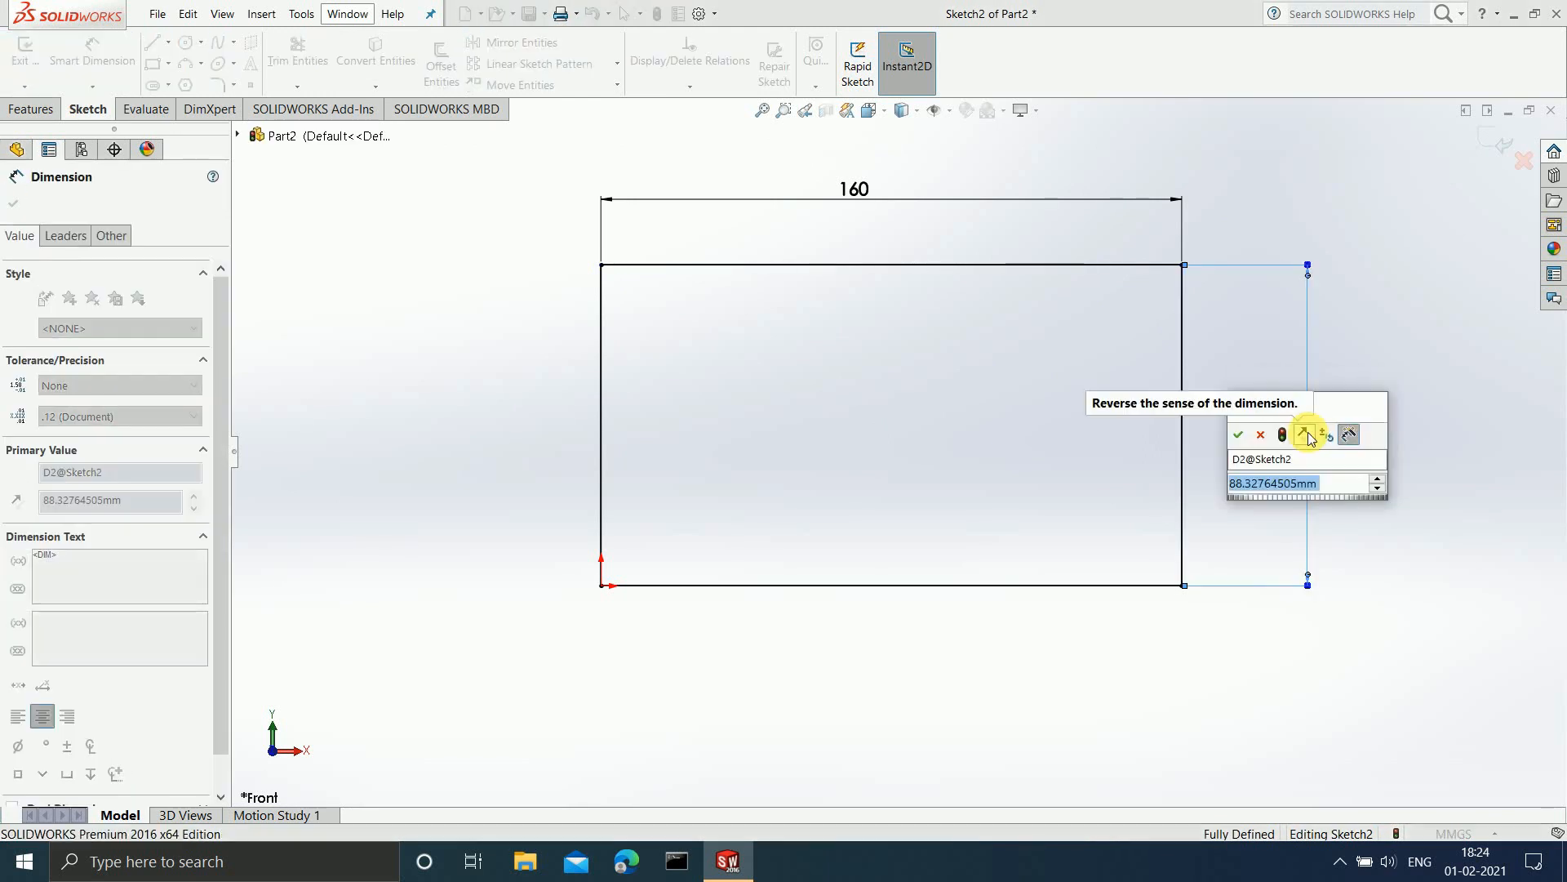
{"action": "type", "text": "80"}
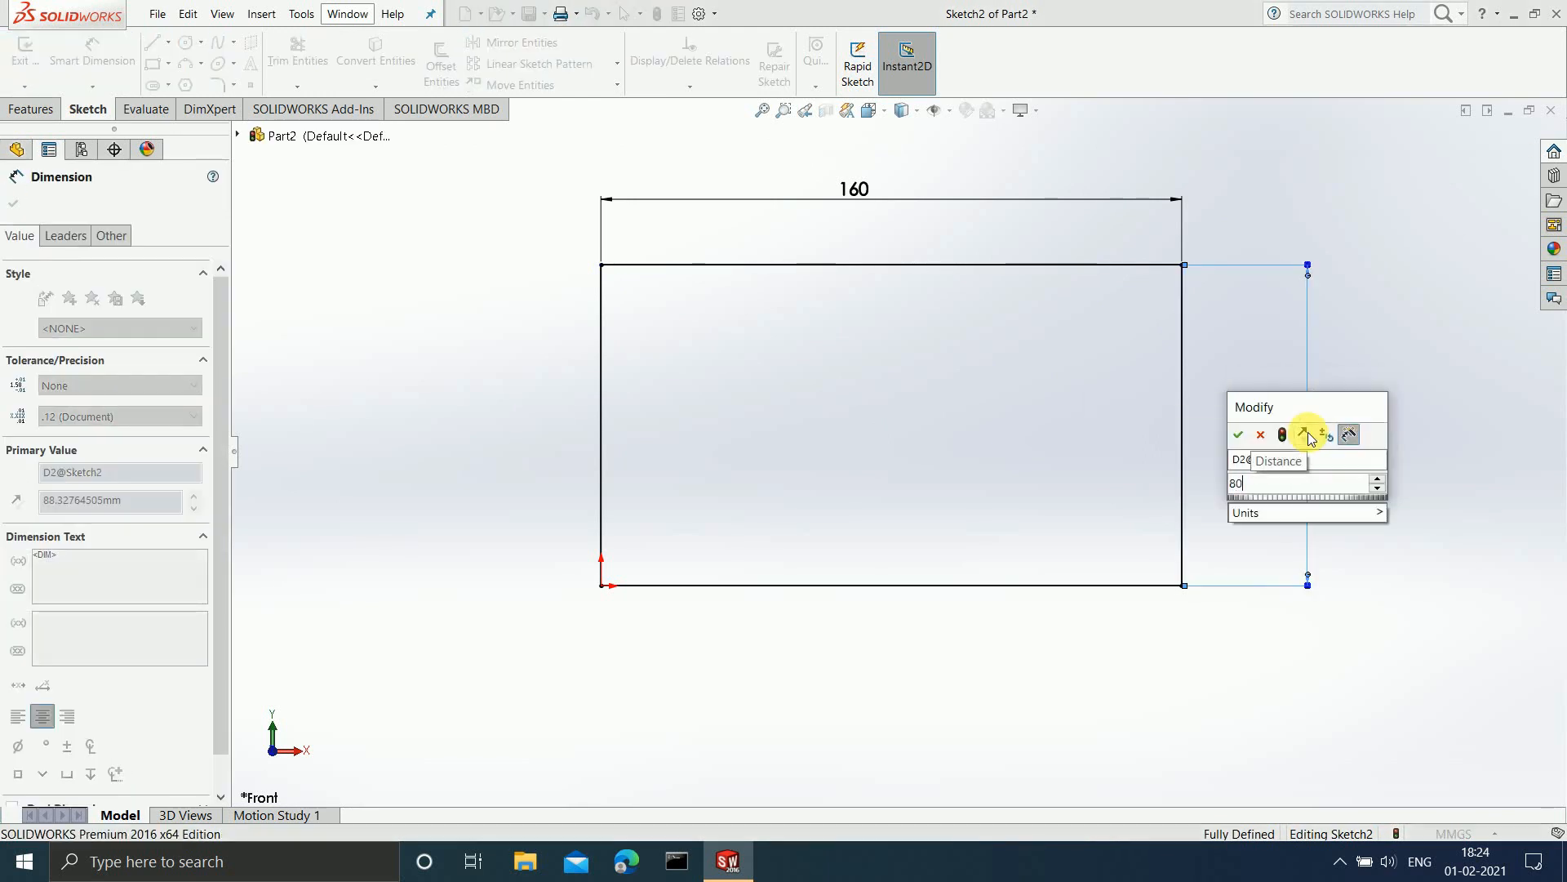
{"action": "key", "text": "Return"}
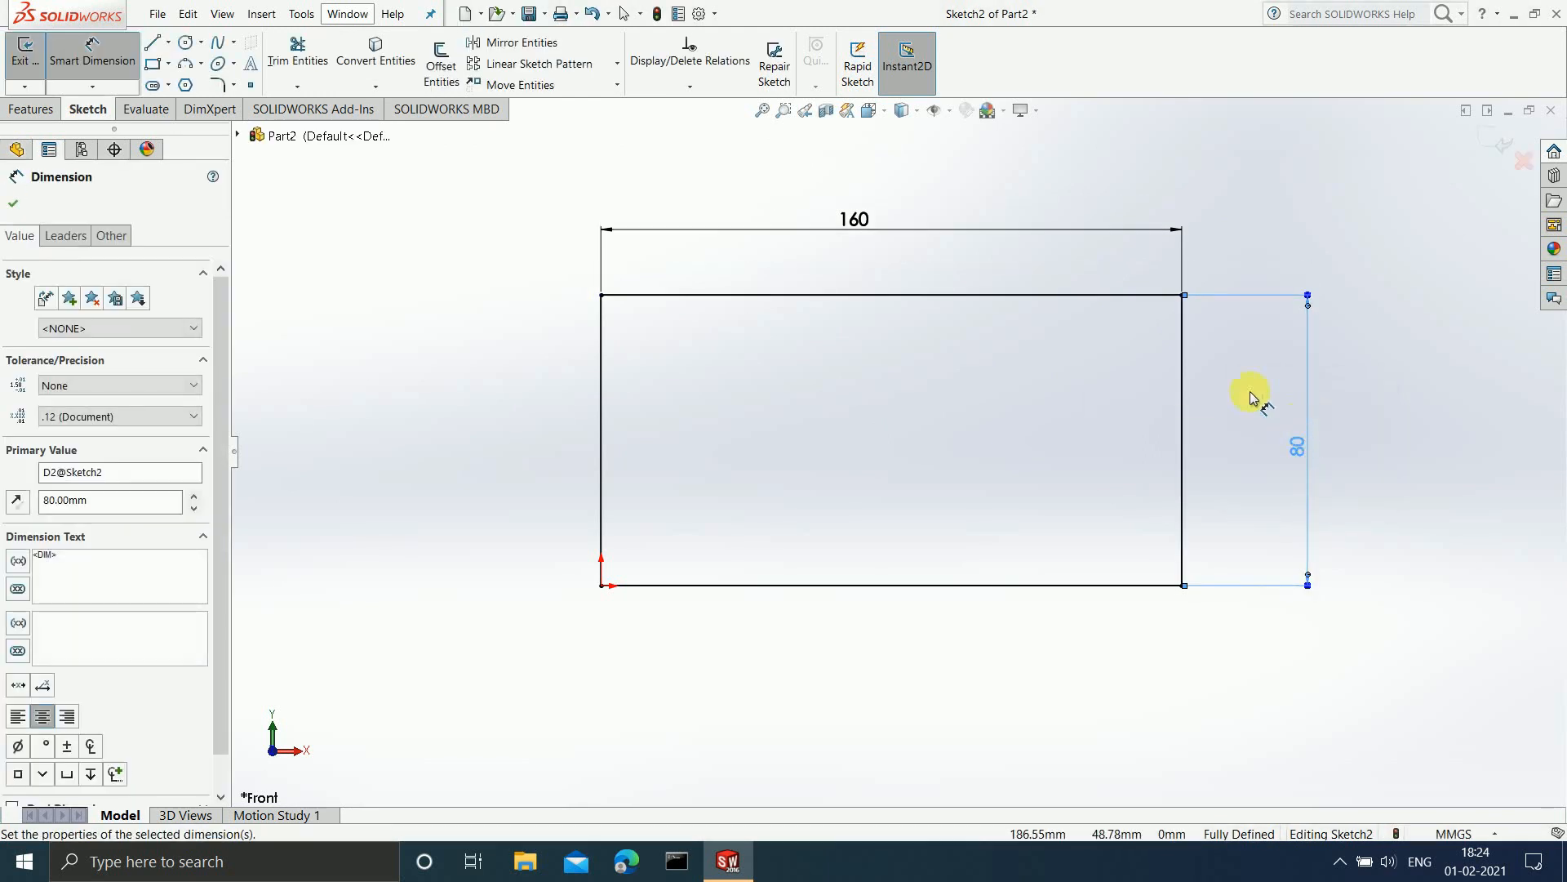
Offset the rectangle's upper edge 20 mm inward with an added dimension, and place the dimension text between the two lines
{"action": "scroll", "coordinate": [1143, 353], "scroll_direction": "down", "scroll_amount": 1}
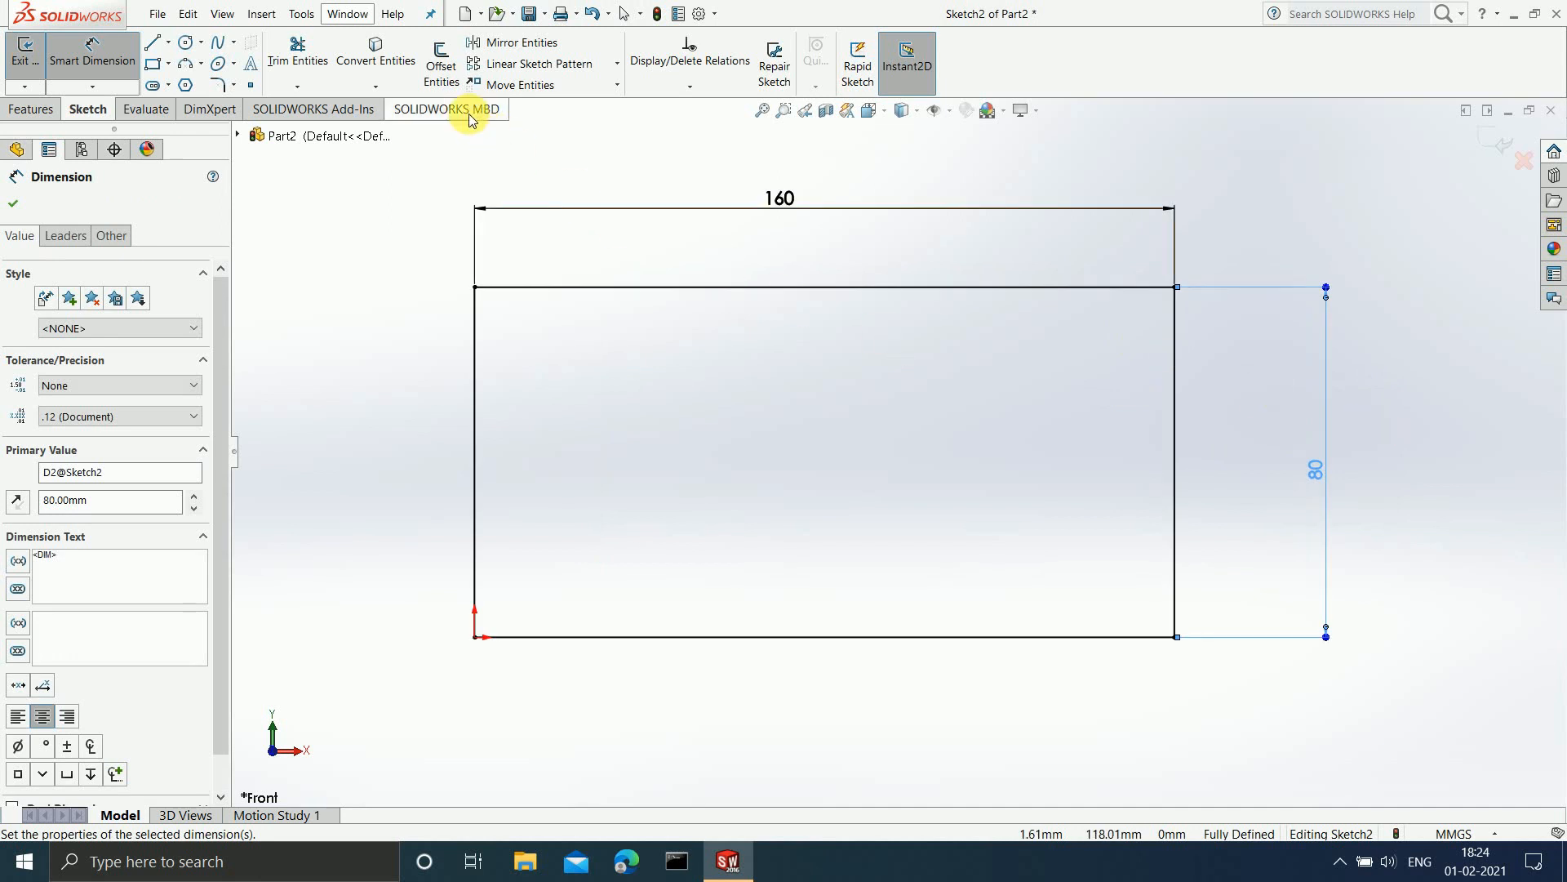
{"action": "left_click", "coordinate": [435, 64]}
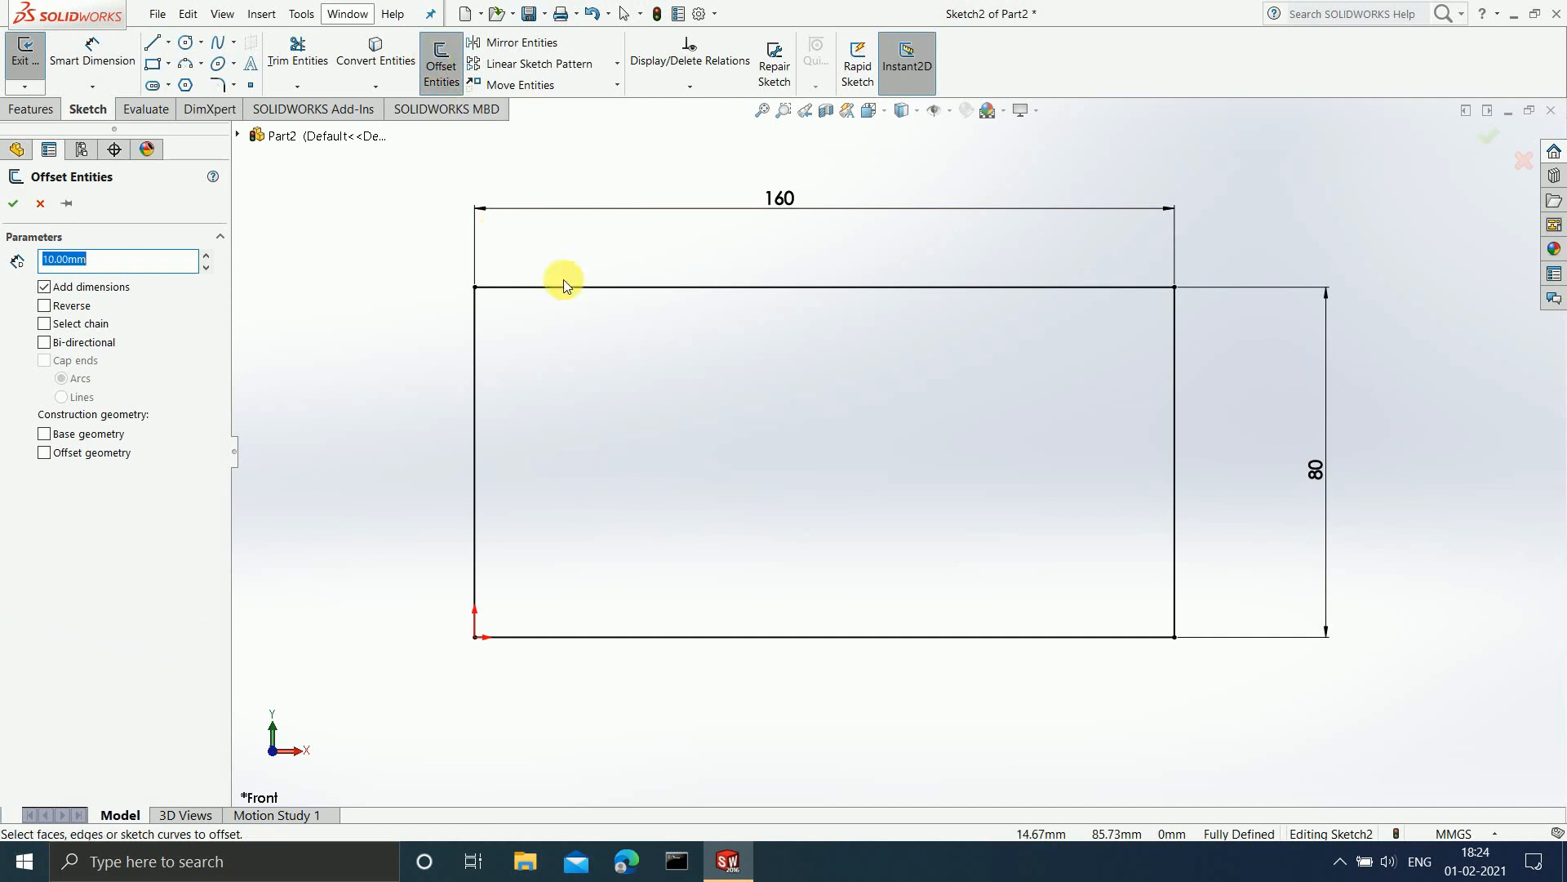
{"action": "left_click", "coordinate": [742, 289]}
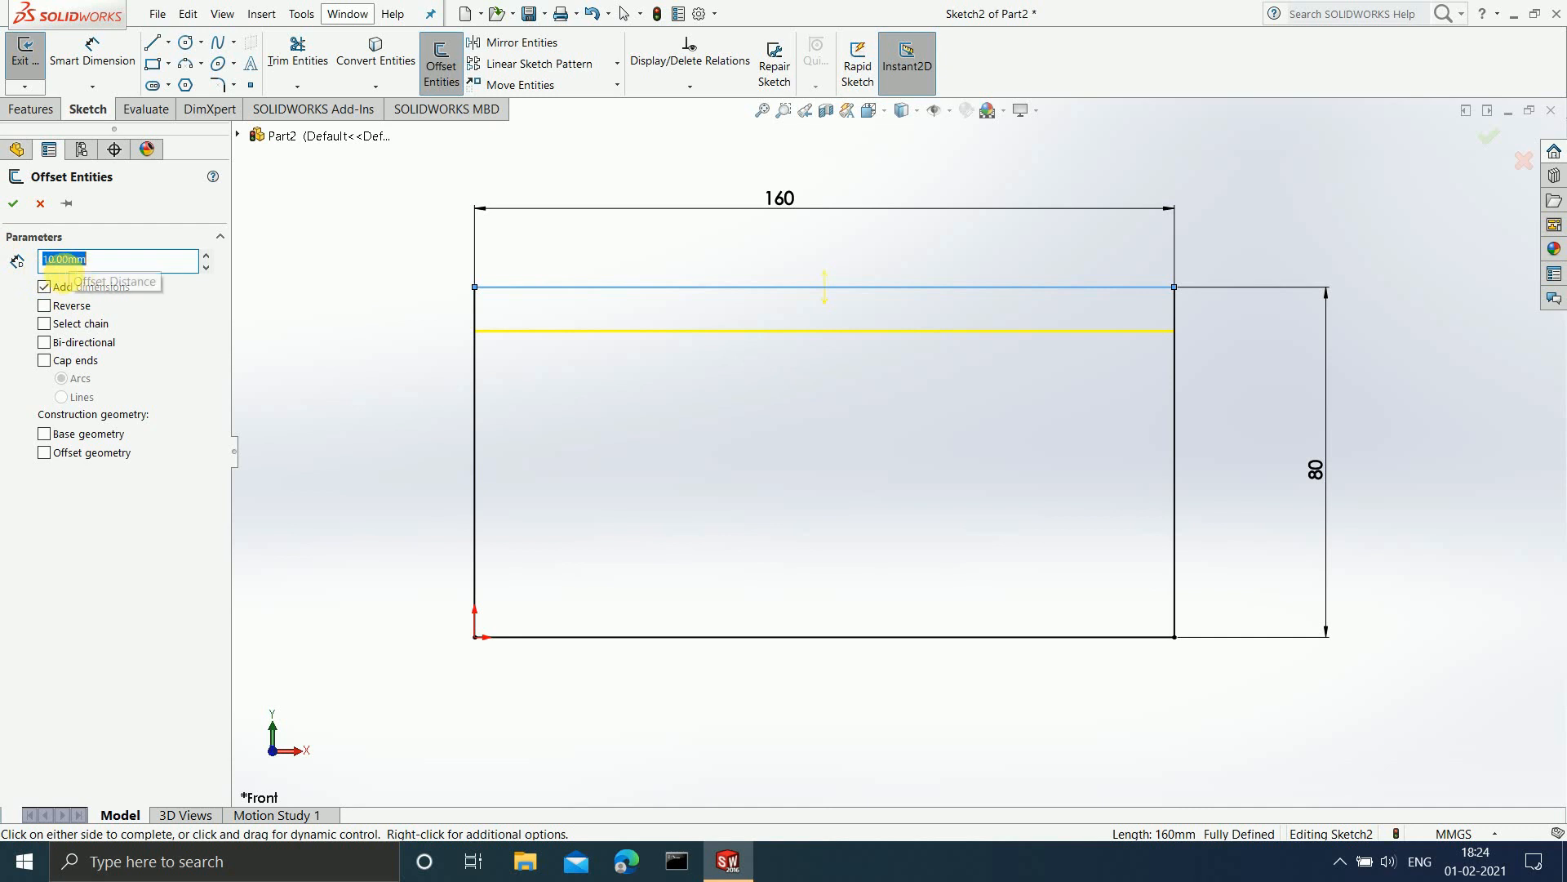
{"action": "left_click", "coordinate": [109, 268]}
{"action": "double_click", "coordinate": [110, 269]}
{"action": "type", "text": "20"}
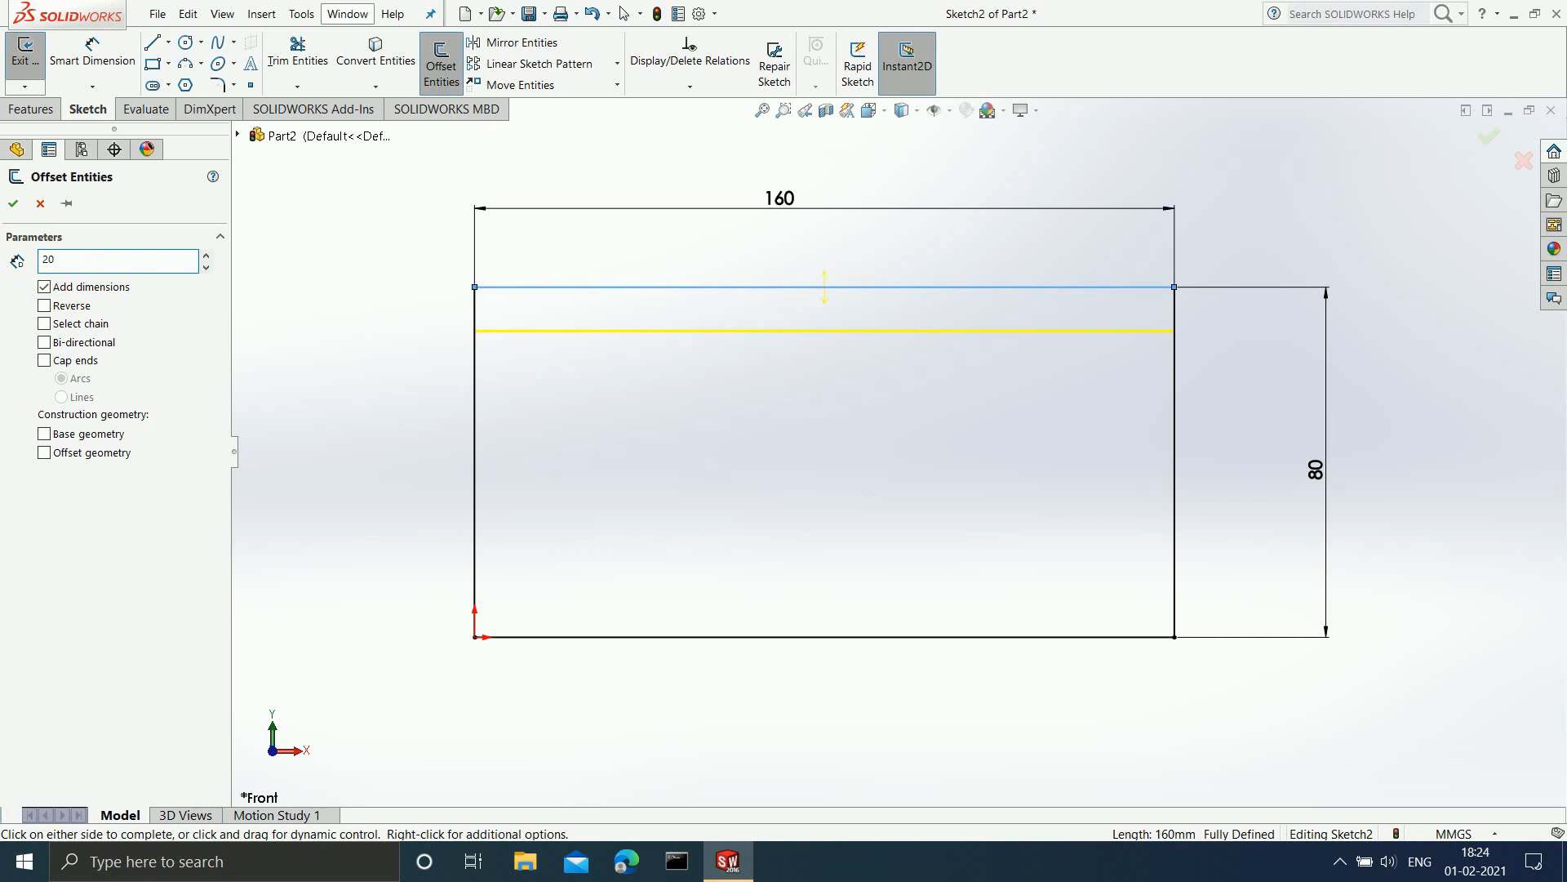
{"action": "key", "text": "Return"}
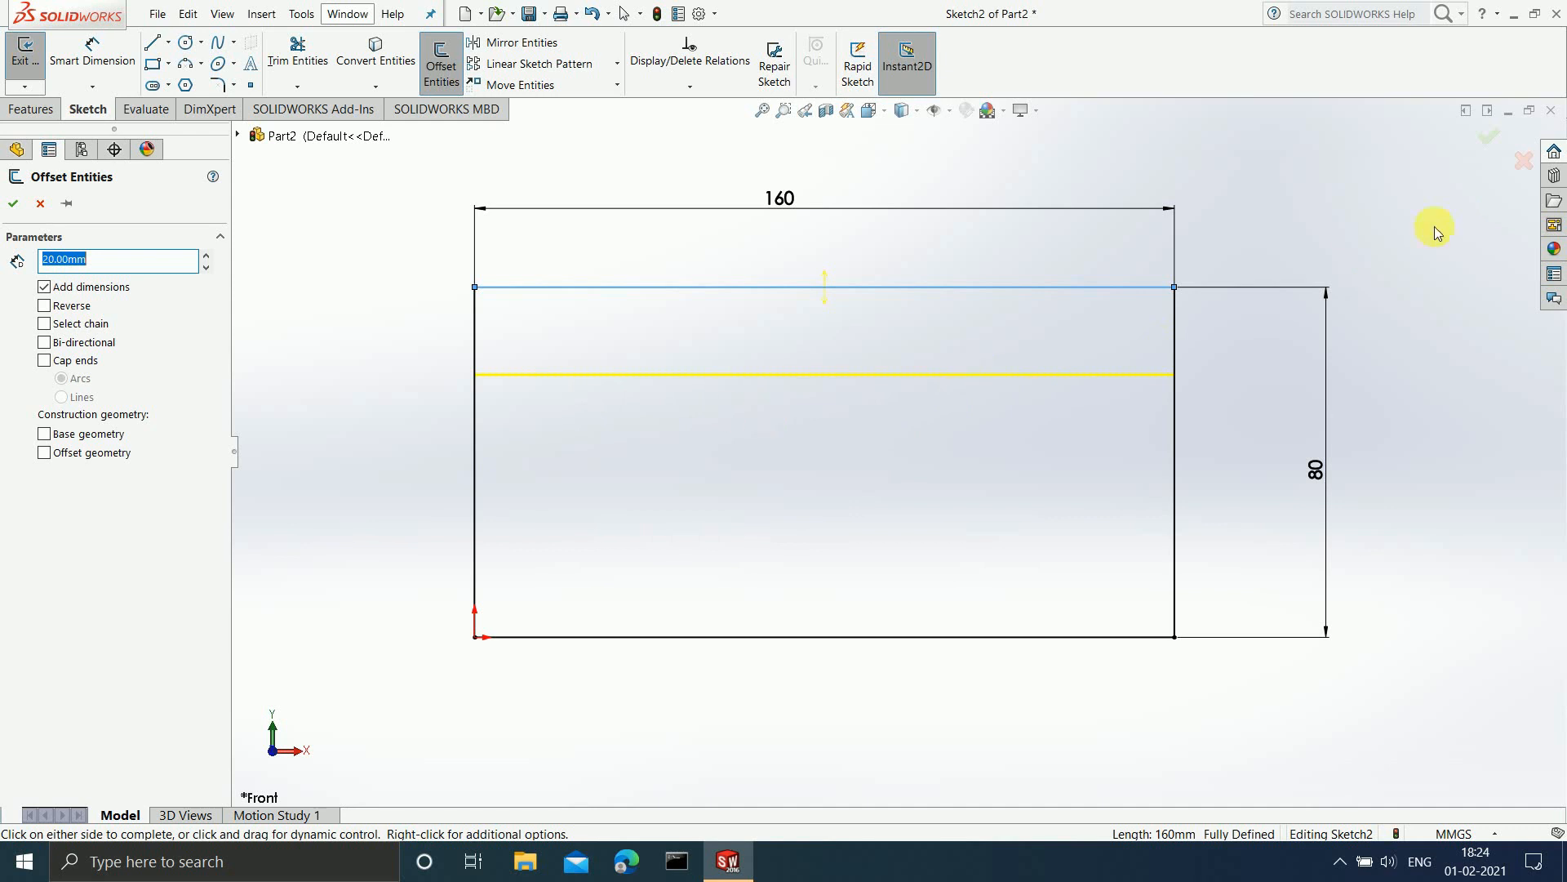
{"action": "left_click", "coordinate": [1490, 145]}
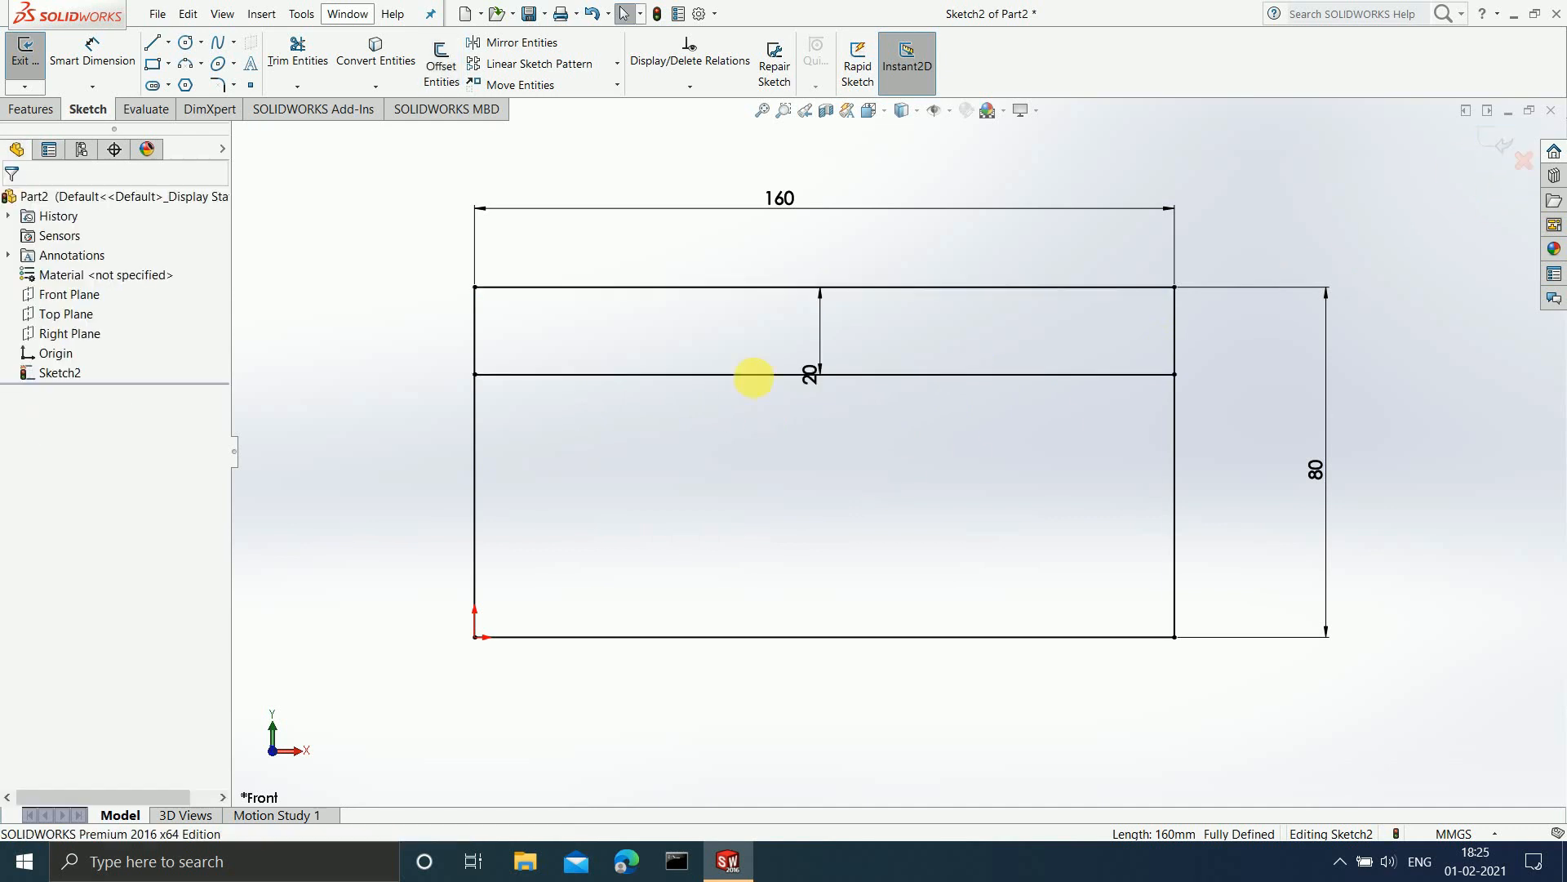
{"action": "left_click_drag", "start_coordinate": [812, 391], "coordinate": [811, 345]}
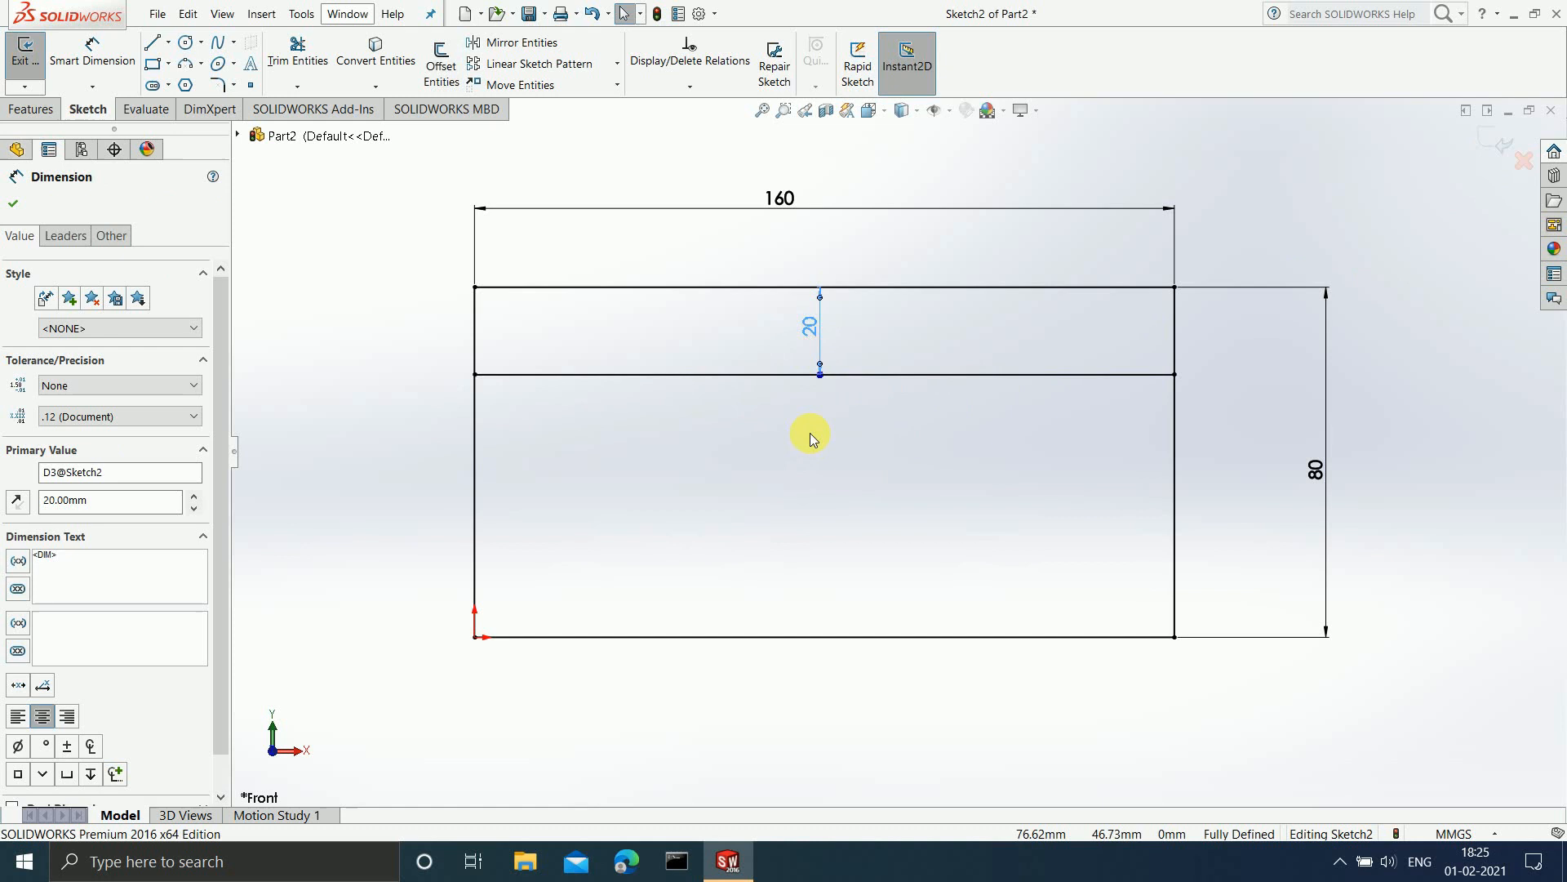
Undo the 20 mm edge offset and its dimension move, and clear the selection
{"action": "key", "text": "ctrl+z"}
{"action": "key", "text": "ctrl+z"}
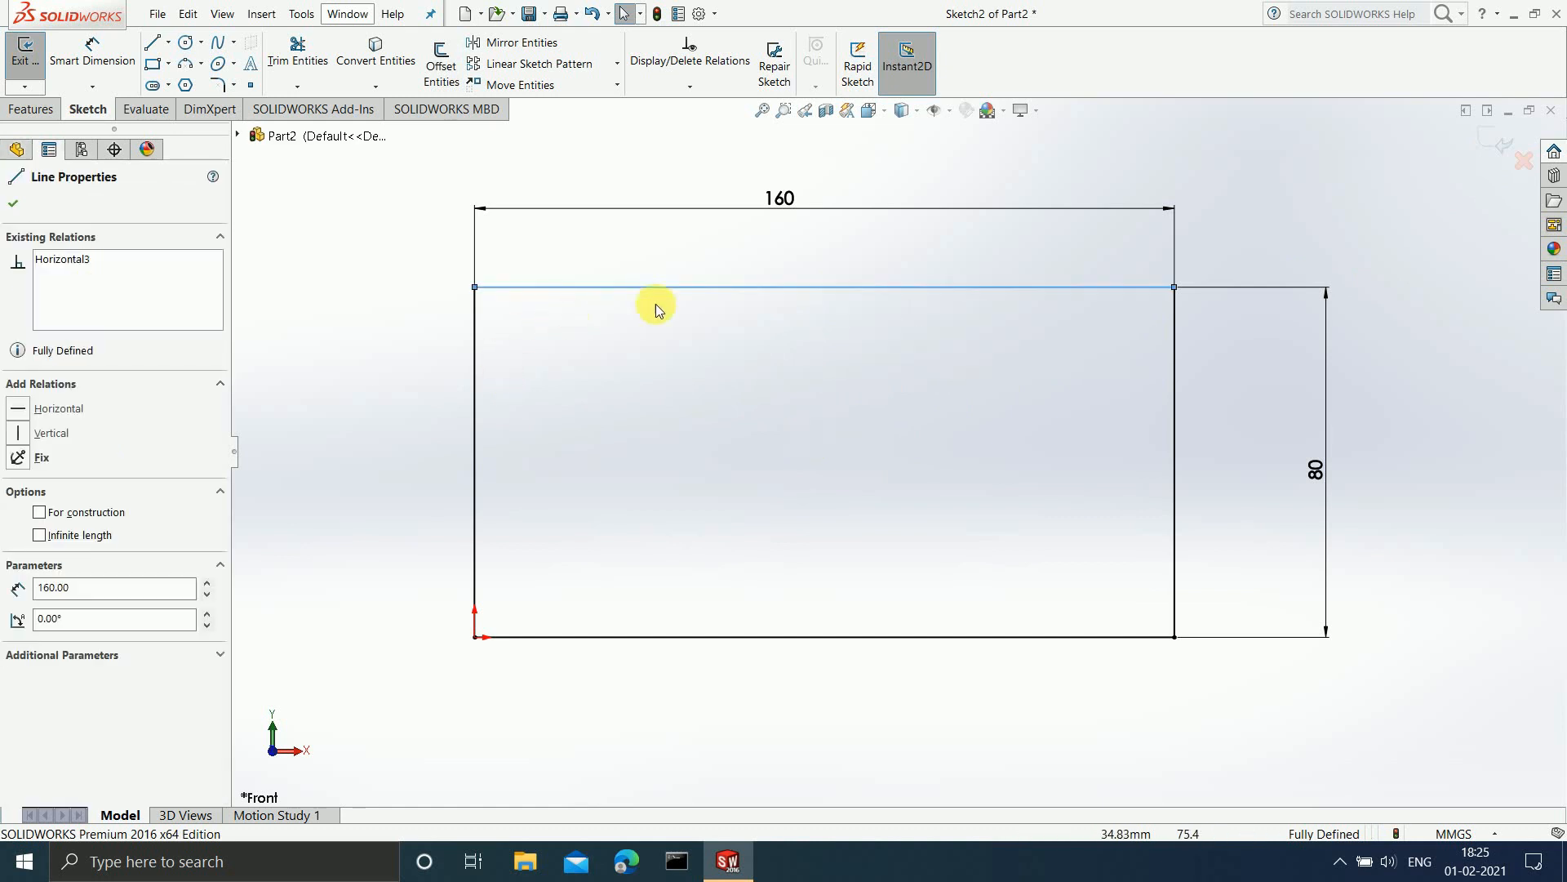
{"action": "left_click", "coordinate": [489, 128]}
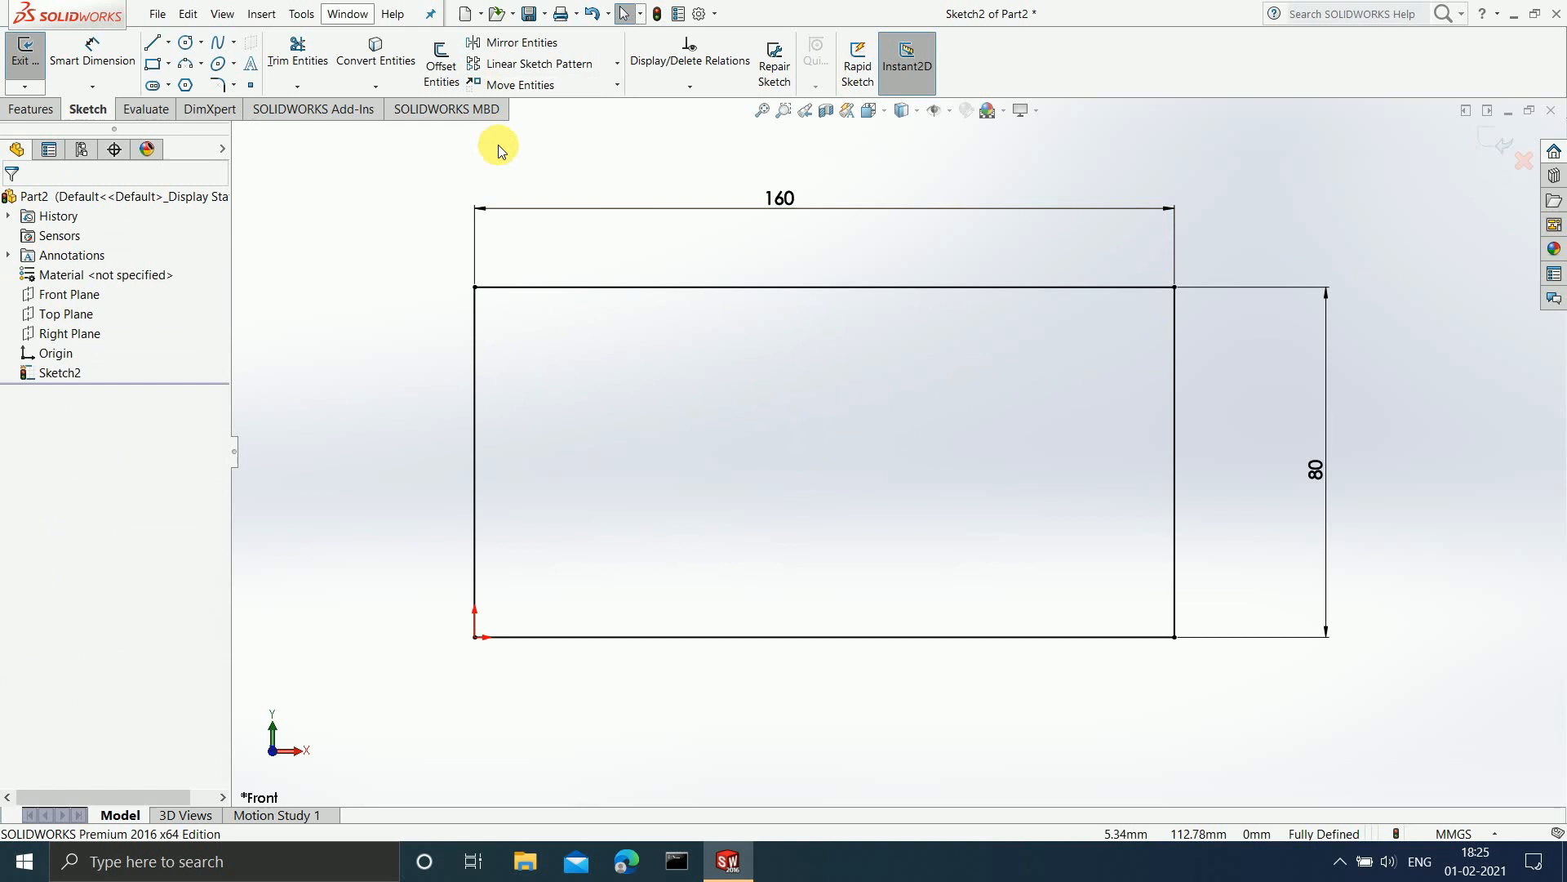
Offset the rectangle's upper edge 20 mm outward using the reversed direction
{"action": "left_click", "coordinate": [428, 67]}
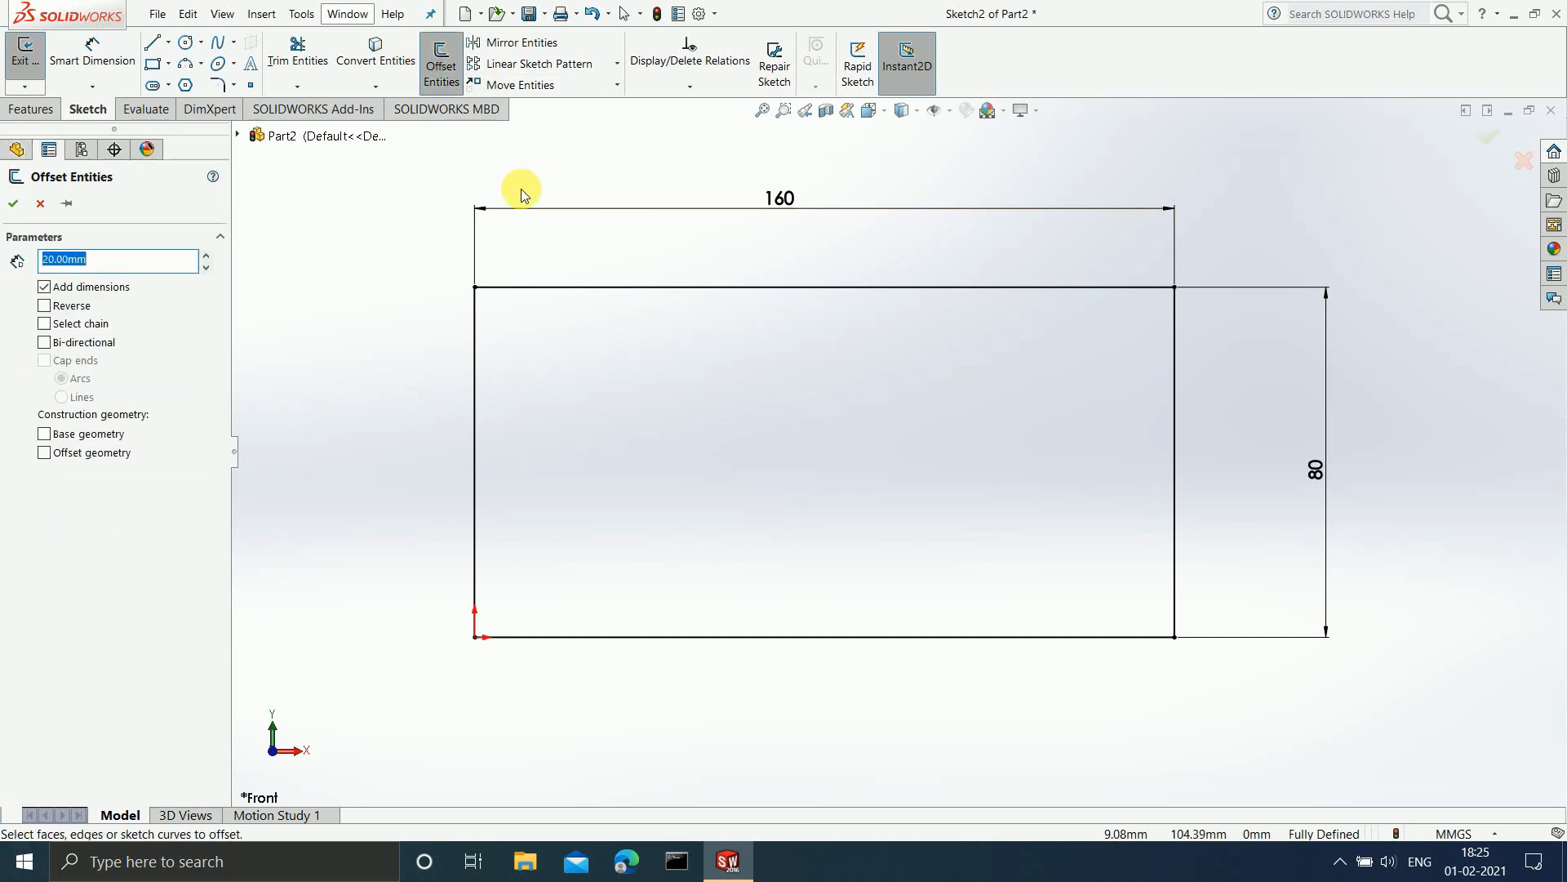
{"action": "left_click", "coordinate": [665, 292]}
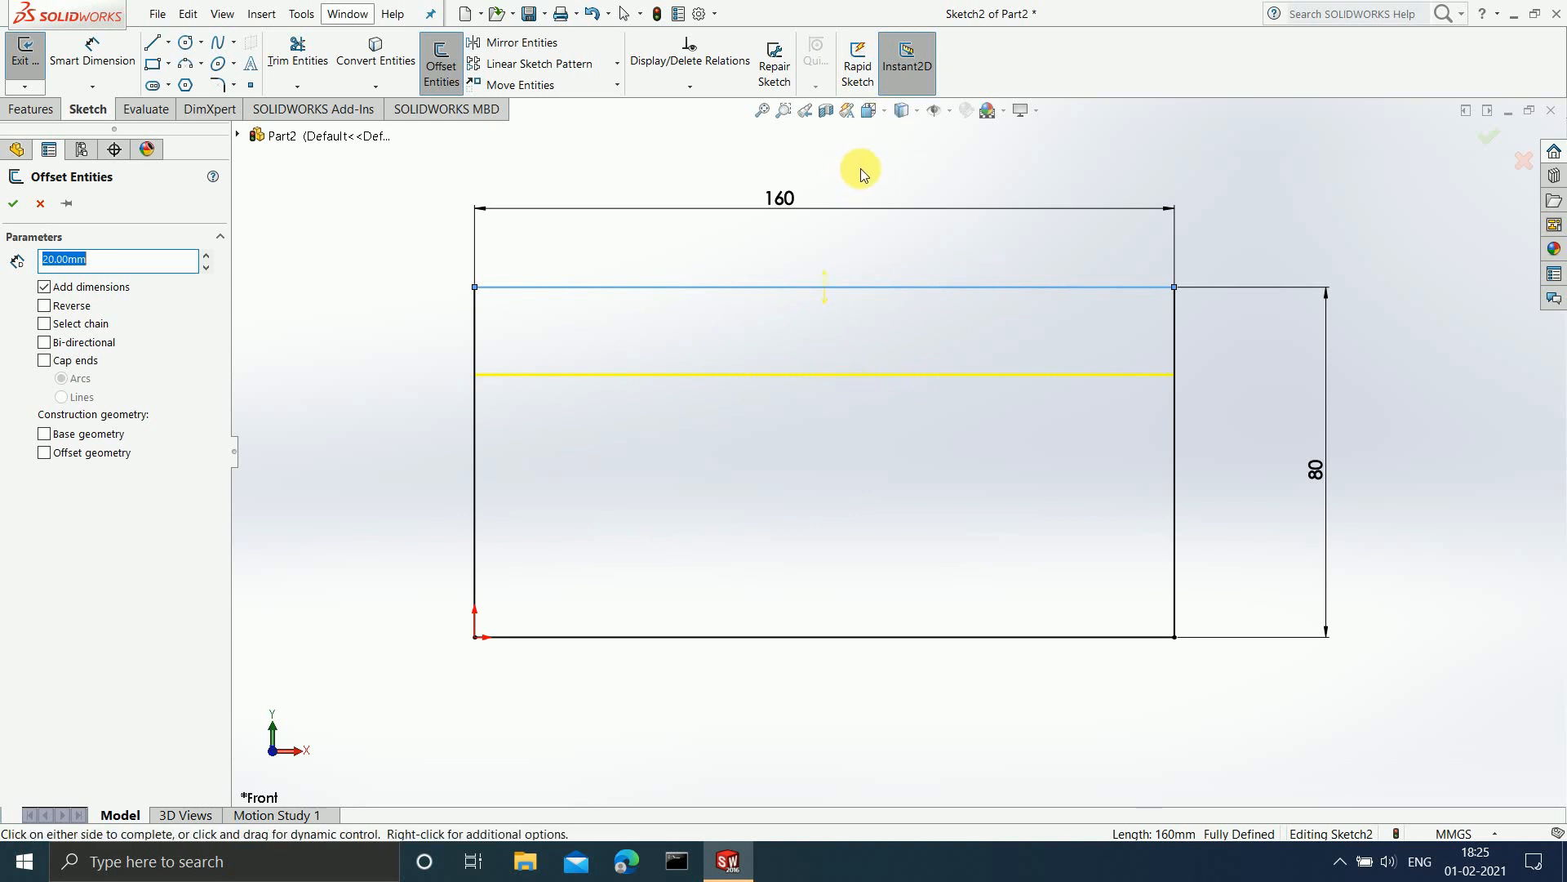
{"action": "left_click", "coordinate": [45, 306]}
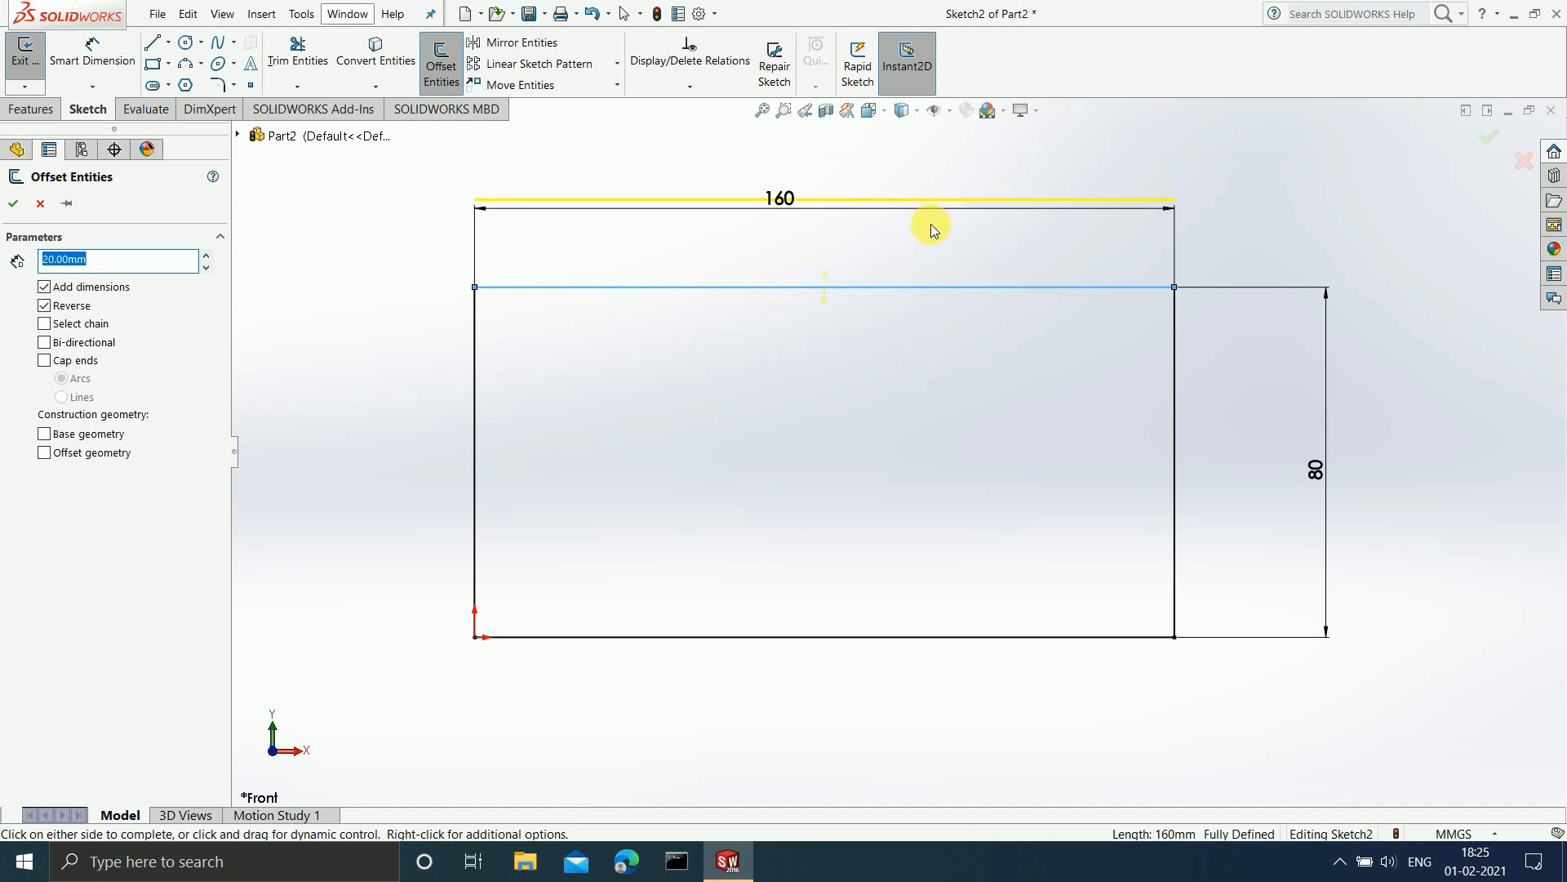
{"action": "left_click", "coordinate": [14, 203]}
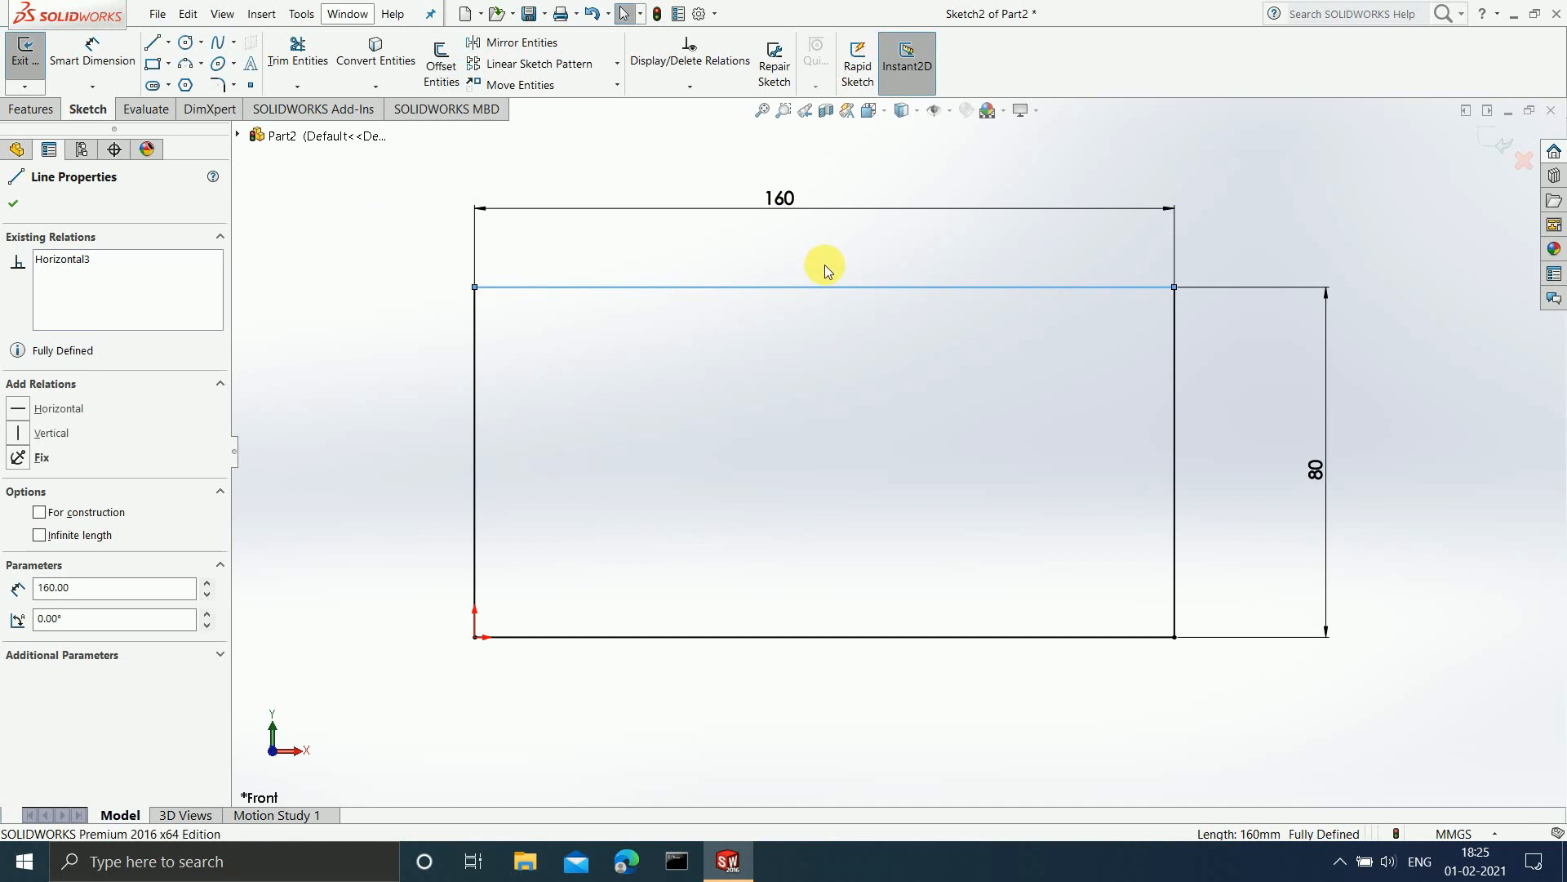
{"action": "left_click", "coordinate": [824, 264]}
Offset all four rectangle edges 10 mm inward, selecting each edge individually
{"action": "left_click", "coordinate": [438, 61]}
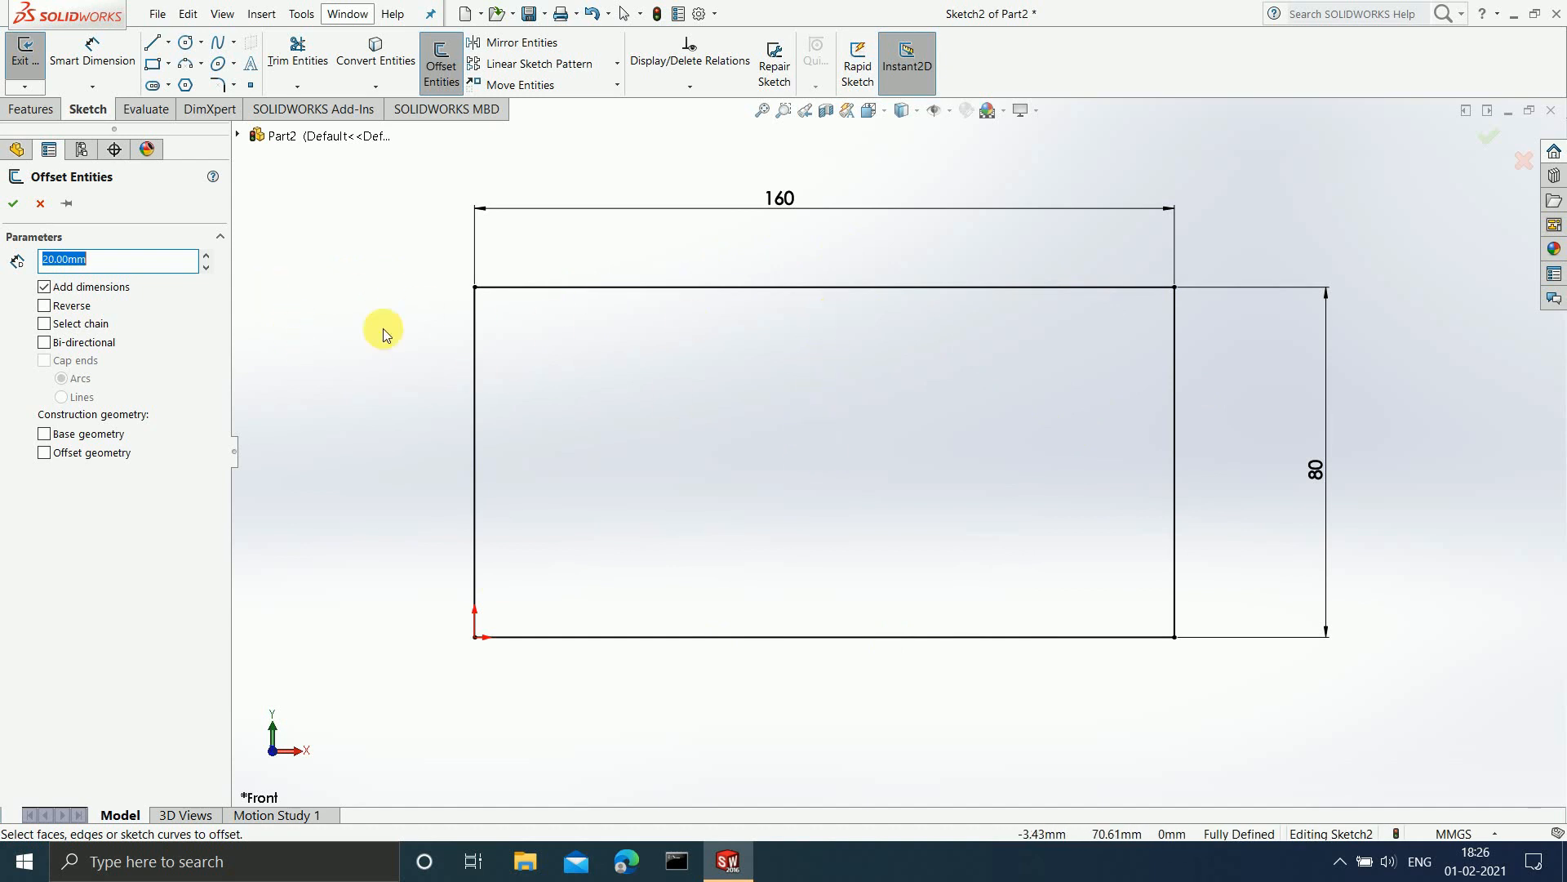
{"action": "type", "text": "10"}
{"action": "key", "text": "Return"}
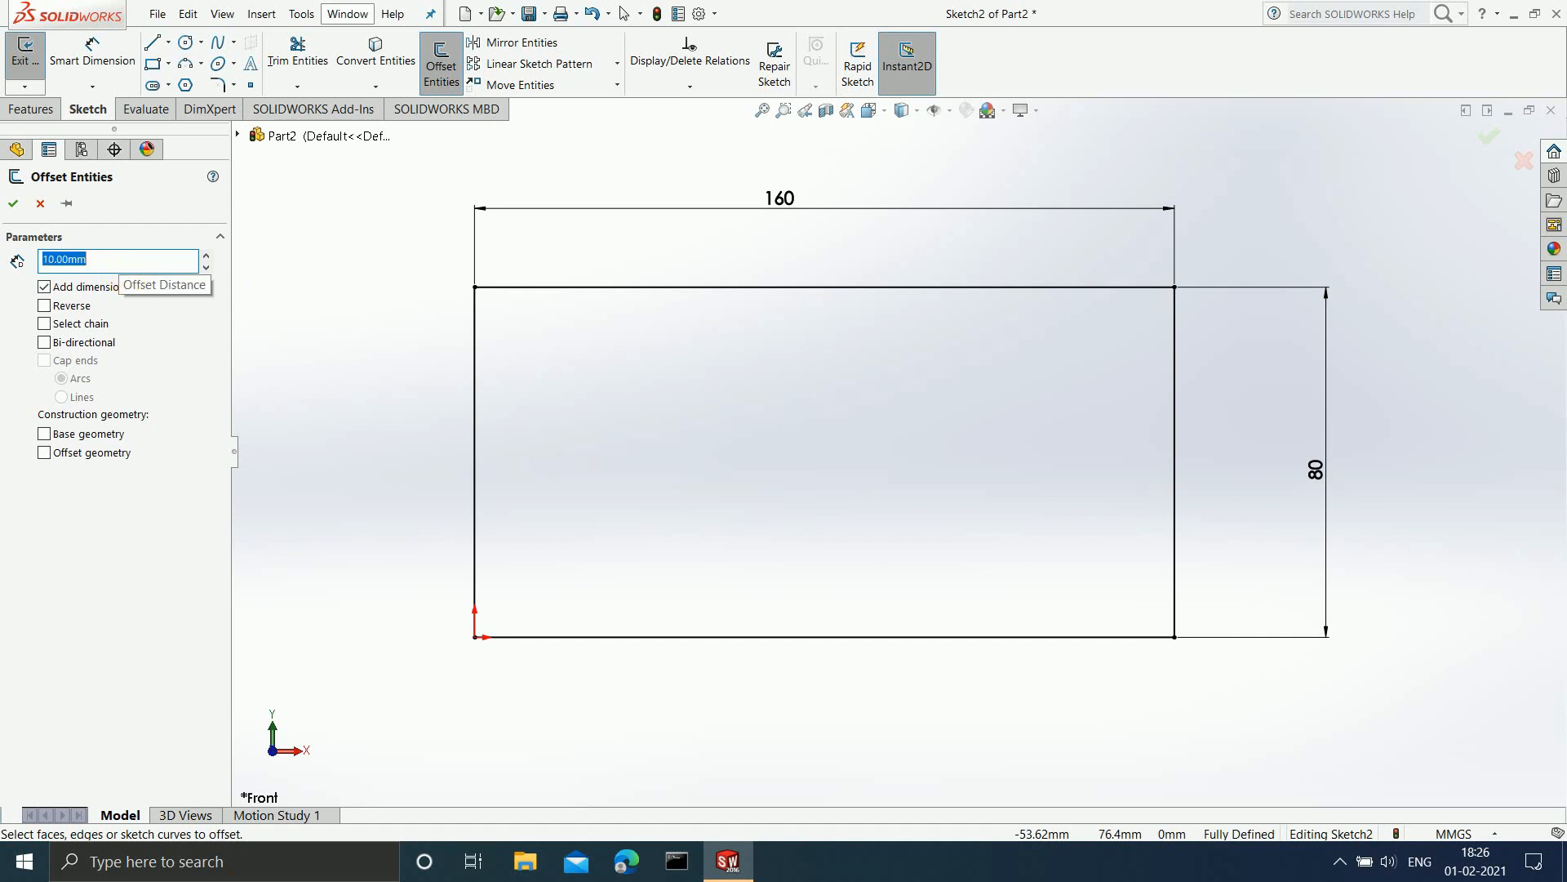
{"action": "left_click", "coordinate": [804, 288]}
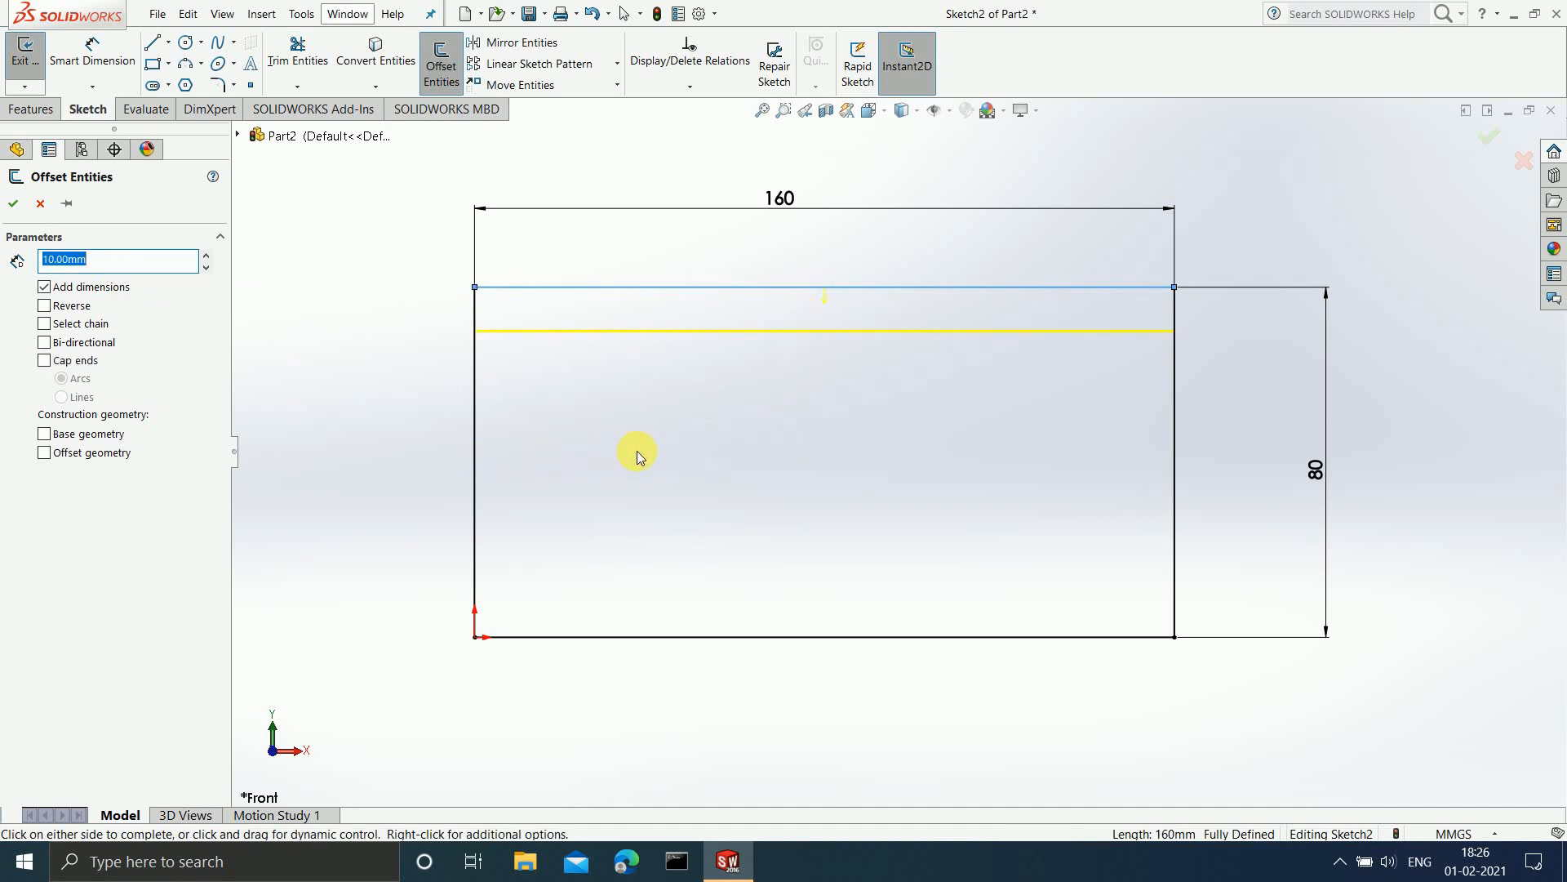
{"action": "left_click", "coordinate": [475, 457]}
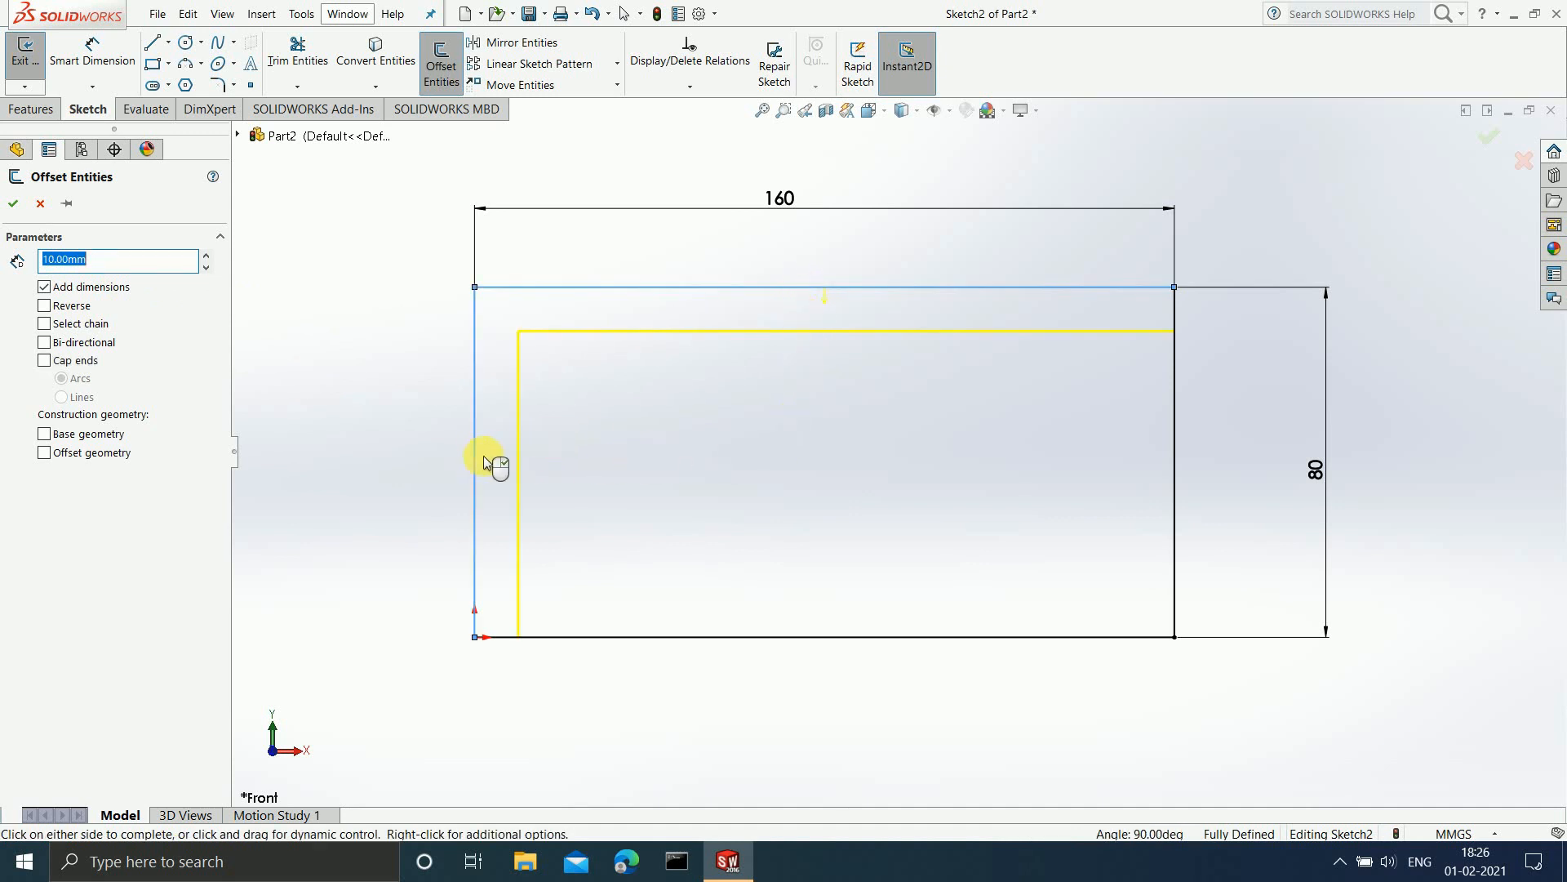
{"action": "left_click", "coordinate": [814, 639]}
{"action": "left_click", "coordinate": [1174, 542]}
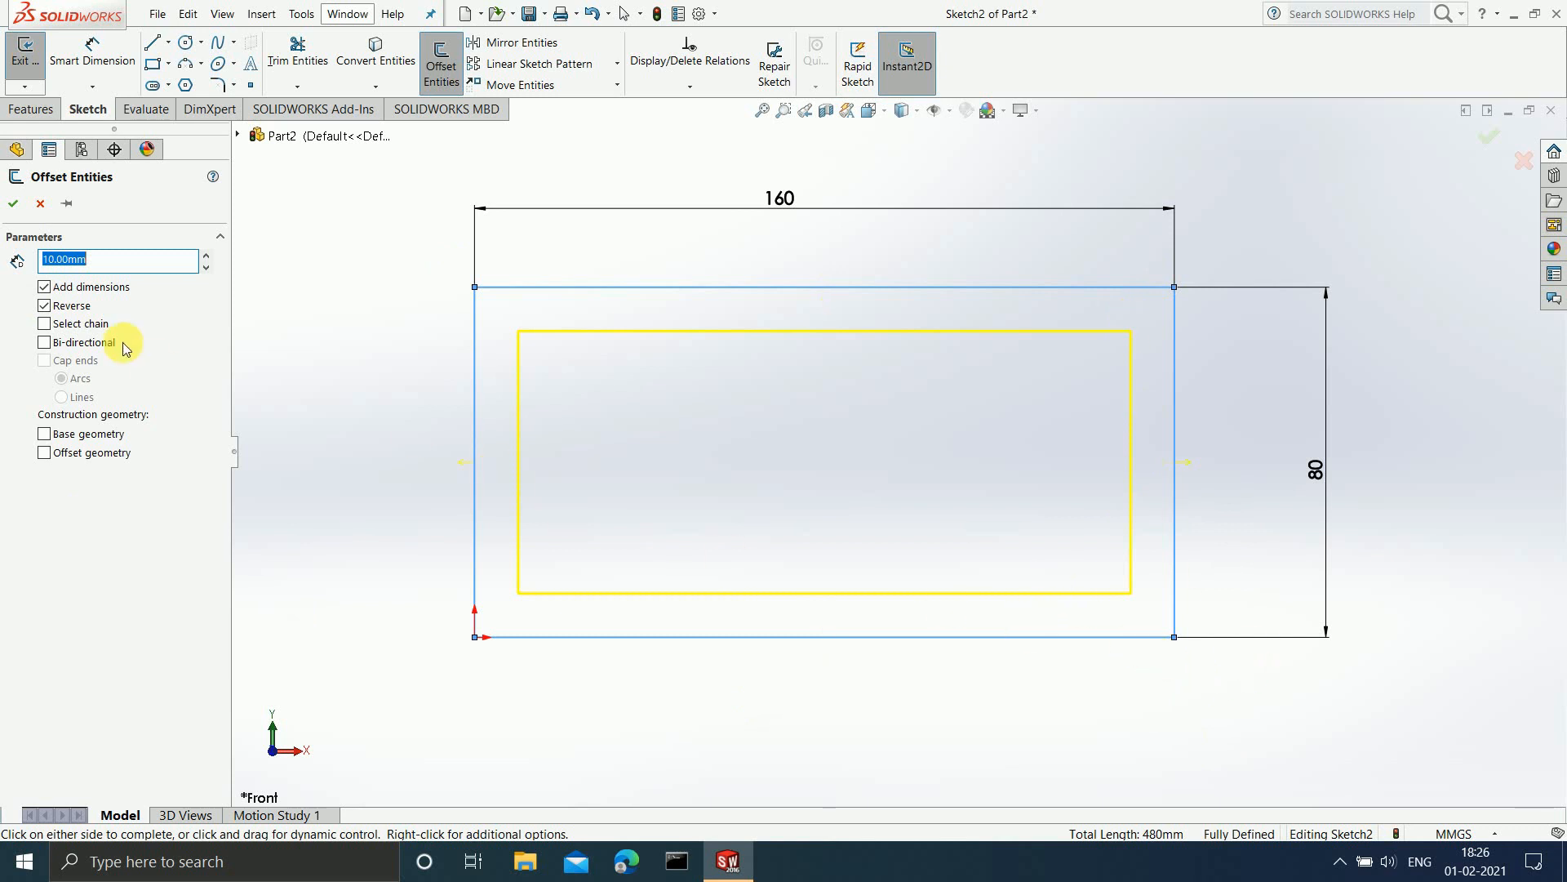
{"action": "left_click", "coordinate": [12, 203]}
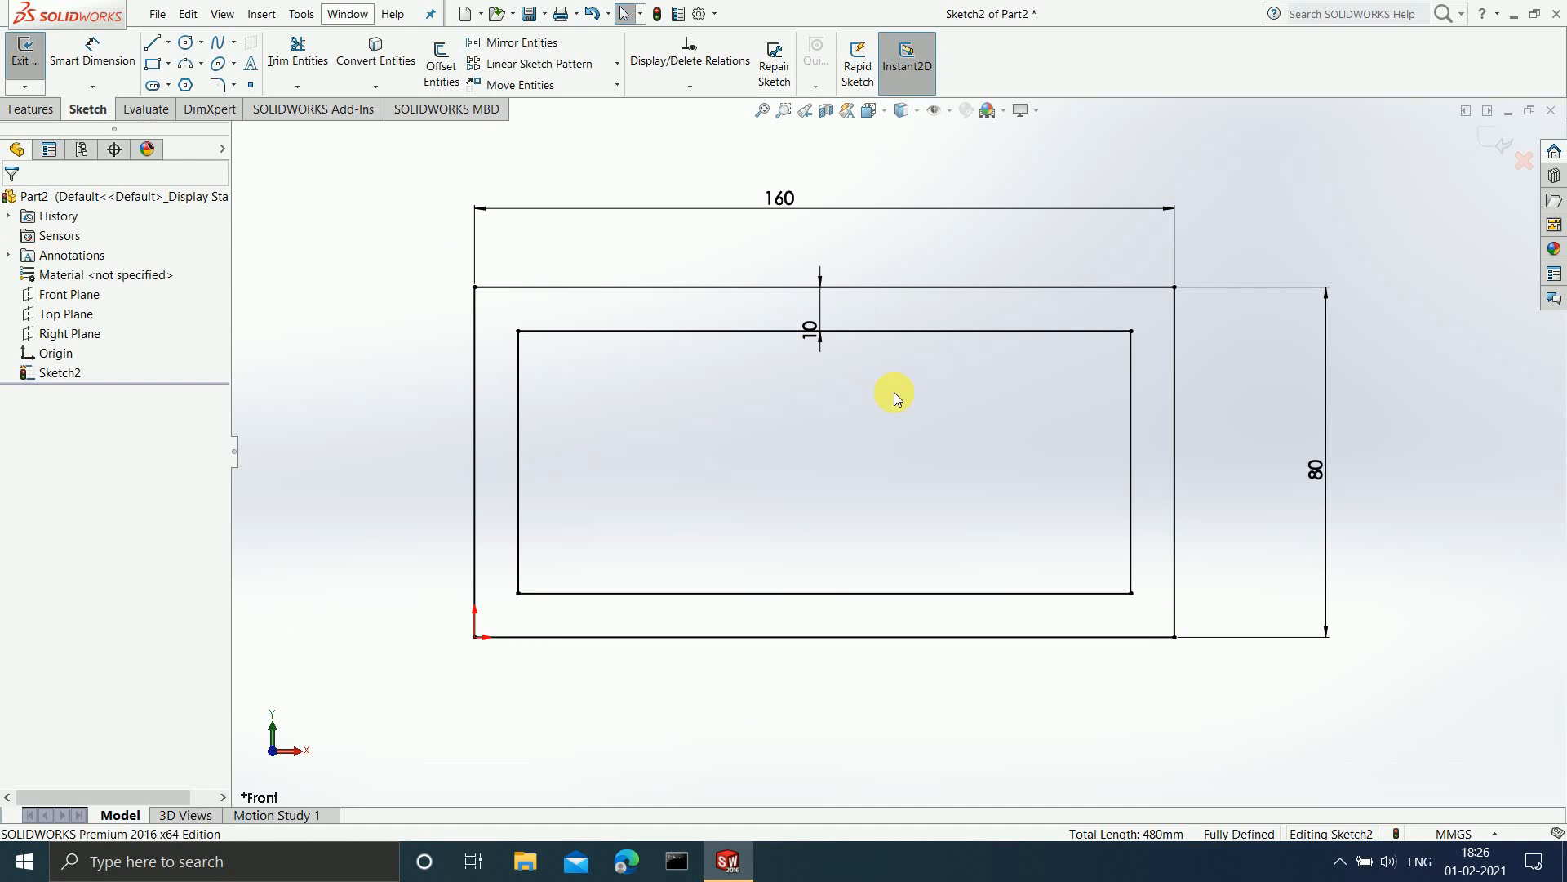
Undo the 10 mm inward offset and clear the selection of rectangle edges
{"action": "key", "text": "ctrl+z"}
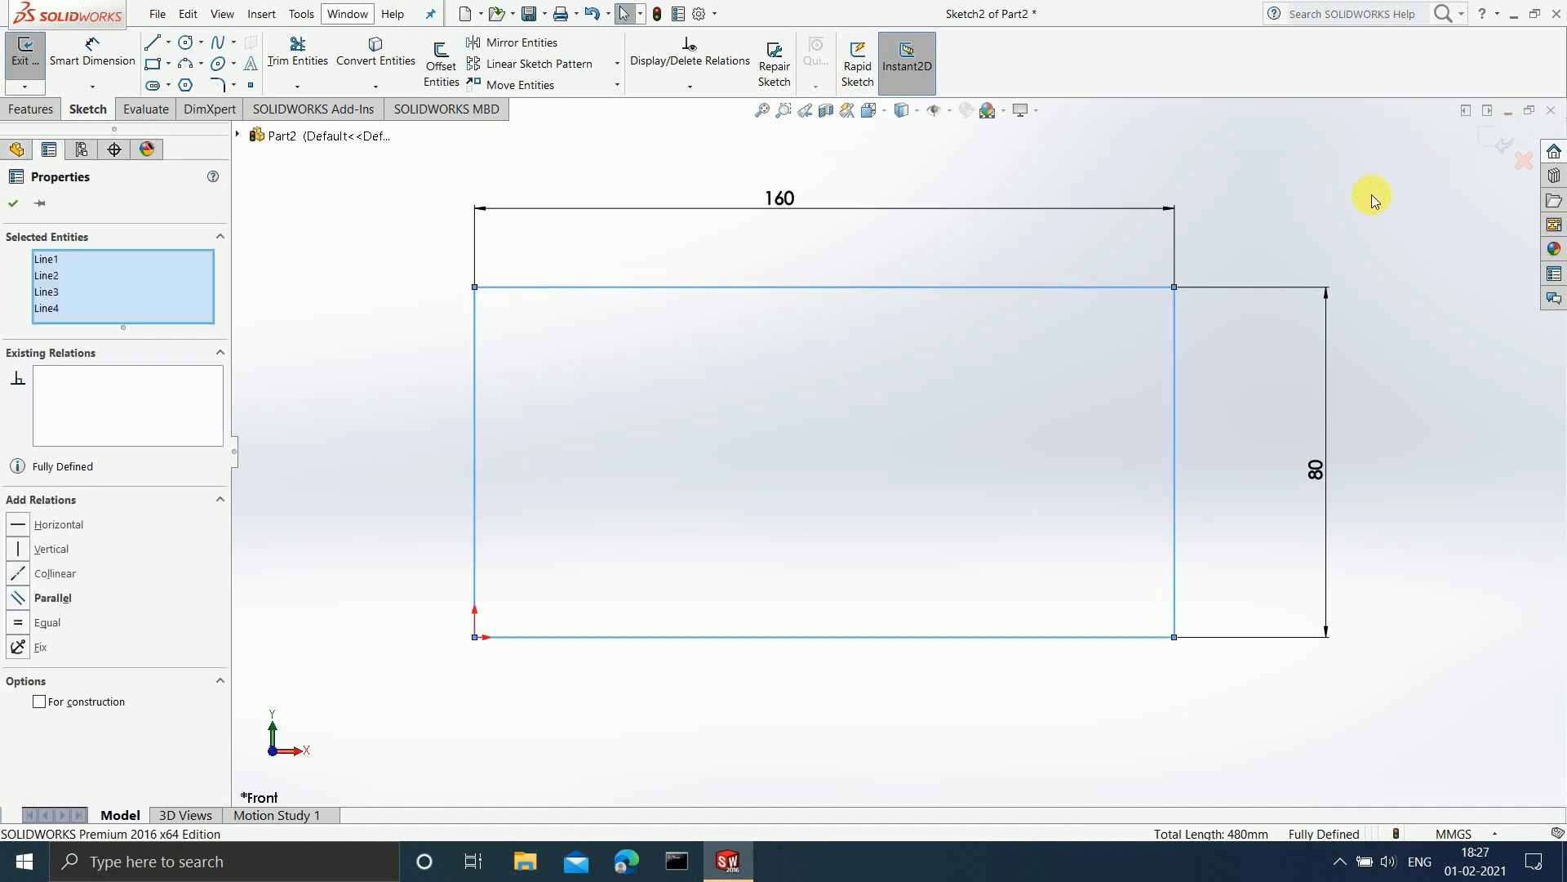
{"action": "left_click", "coordinate": [1374, 194]}
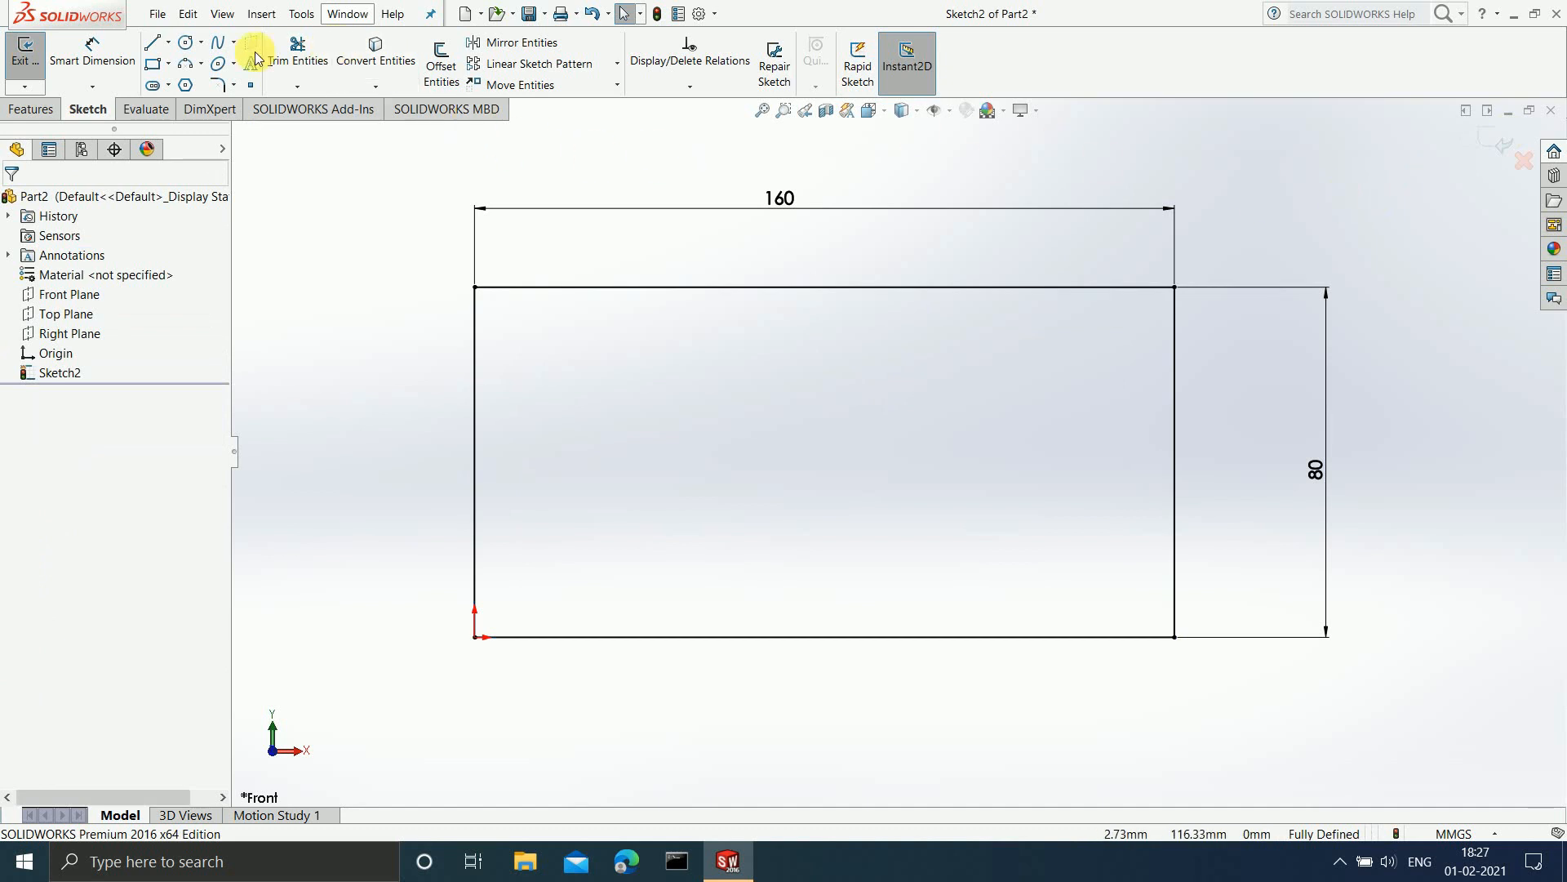
Offset the whole rectangle chain 10 mm in both directions from its upper edge, and undo the offset
{"action": "left_click", "coordinate": [458, 64]}
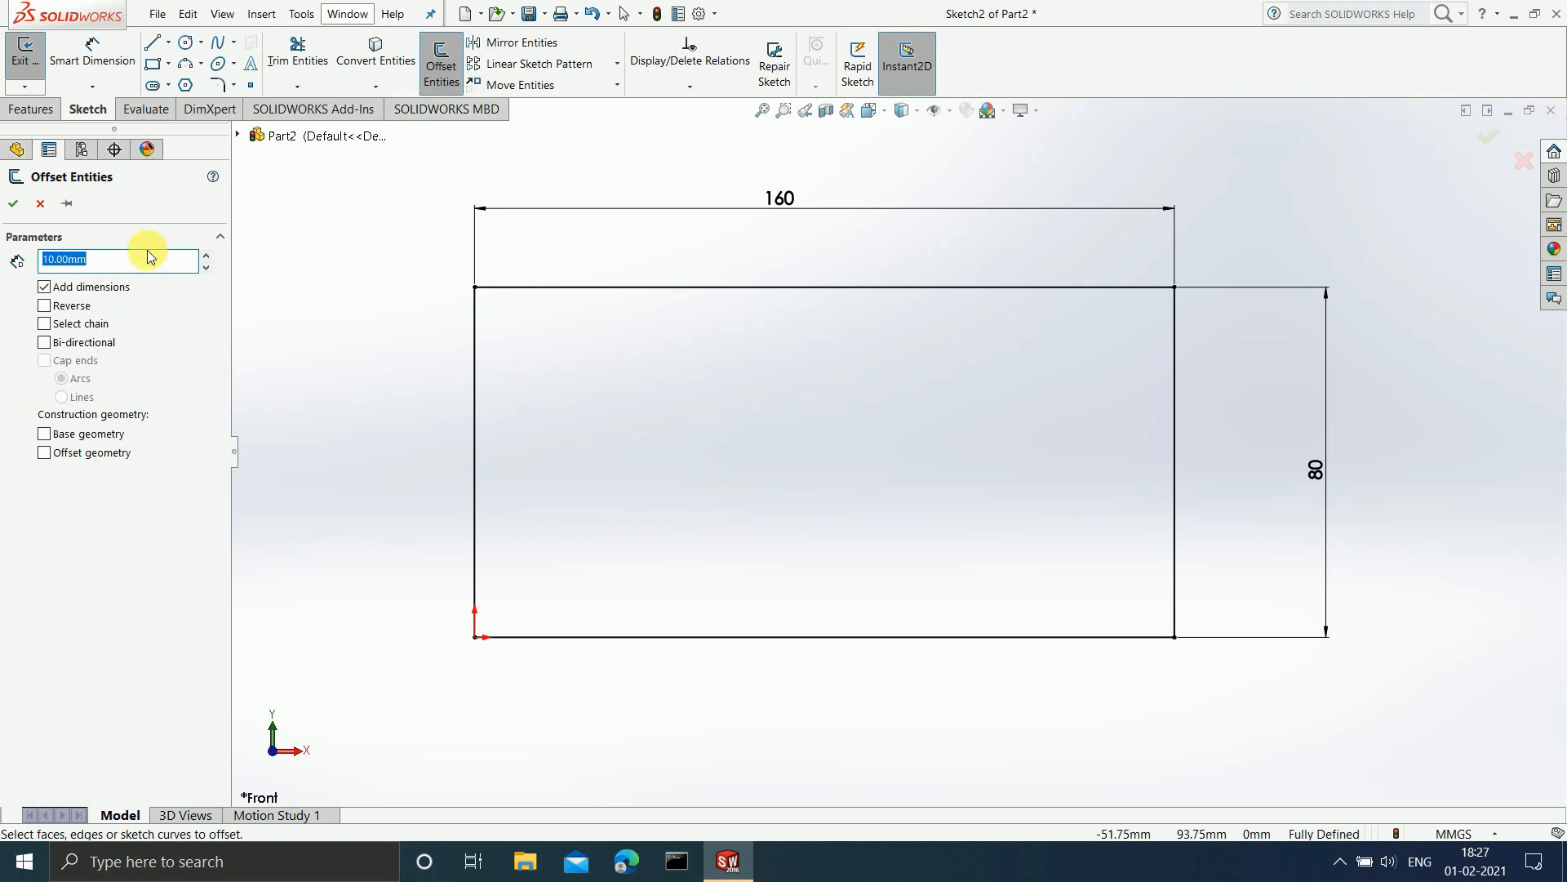
{"action": "left_click", "coordinate": [44, 323]}
{"action": "left_click", "coordinate": [860, 288]}
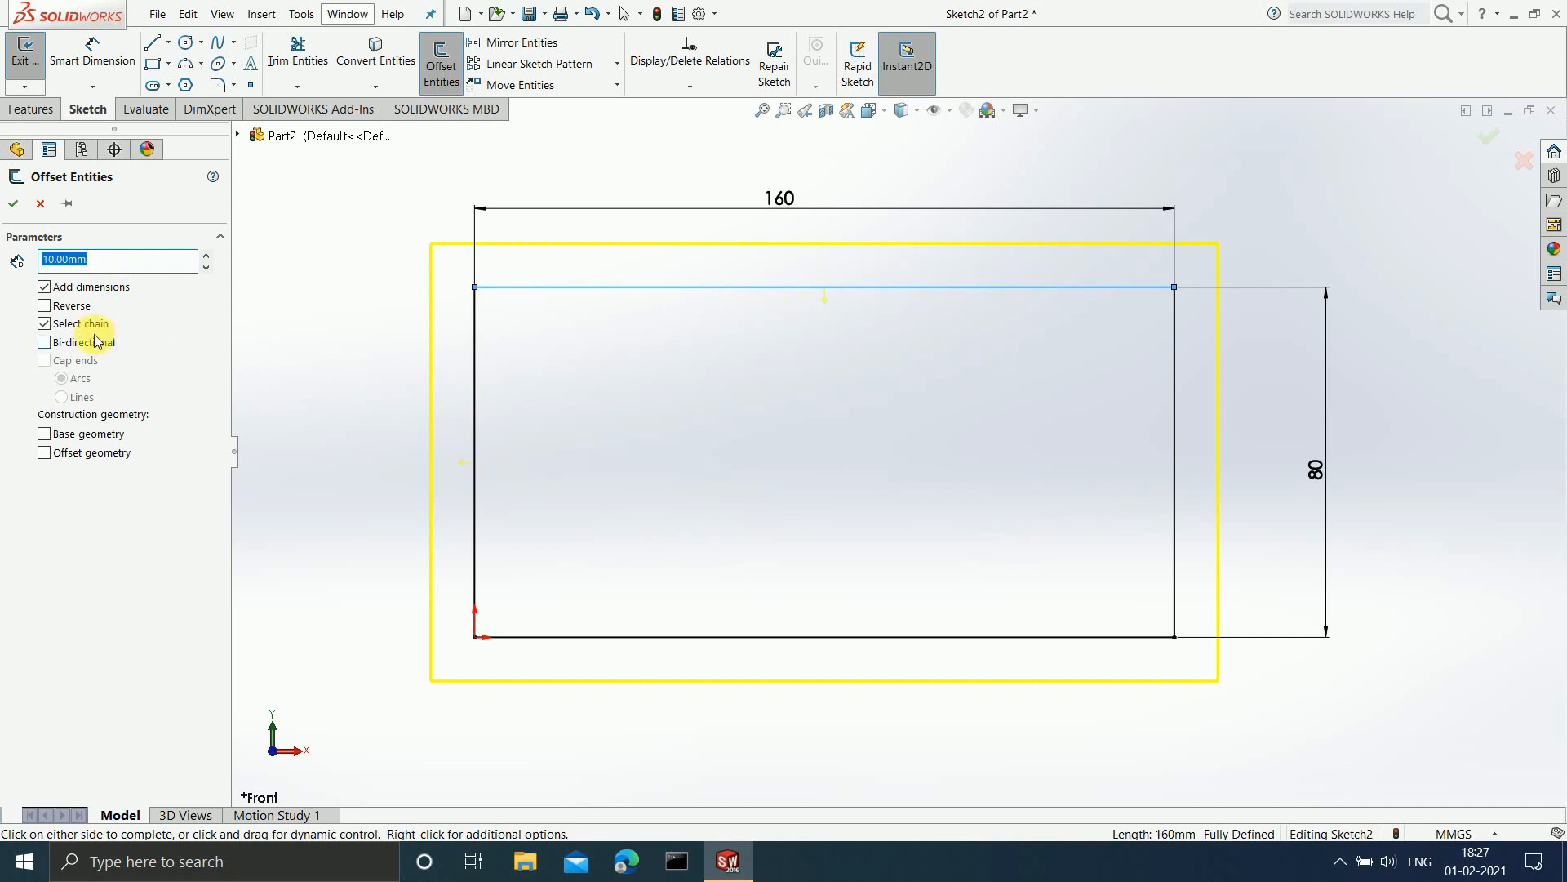
{"action": "left_click", "coordinate": [56, 306]}
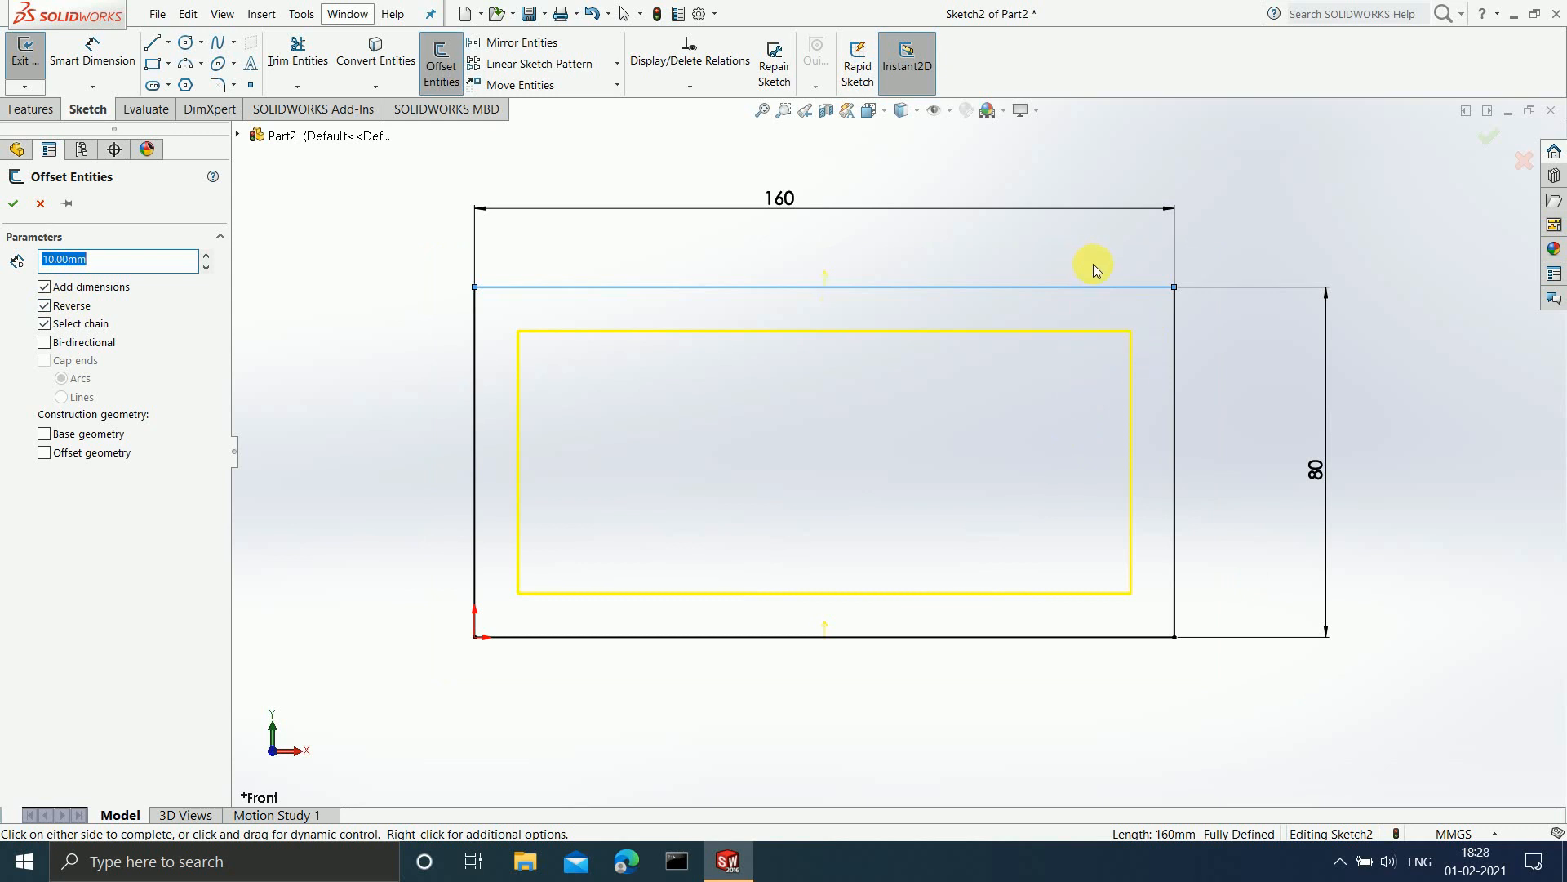
{"action": "left_click", "coordinate": [44, 343]}
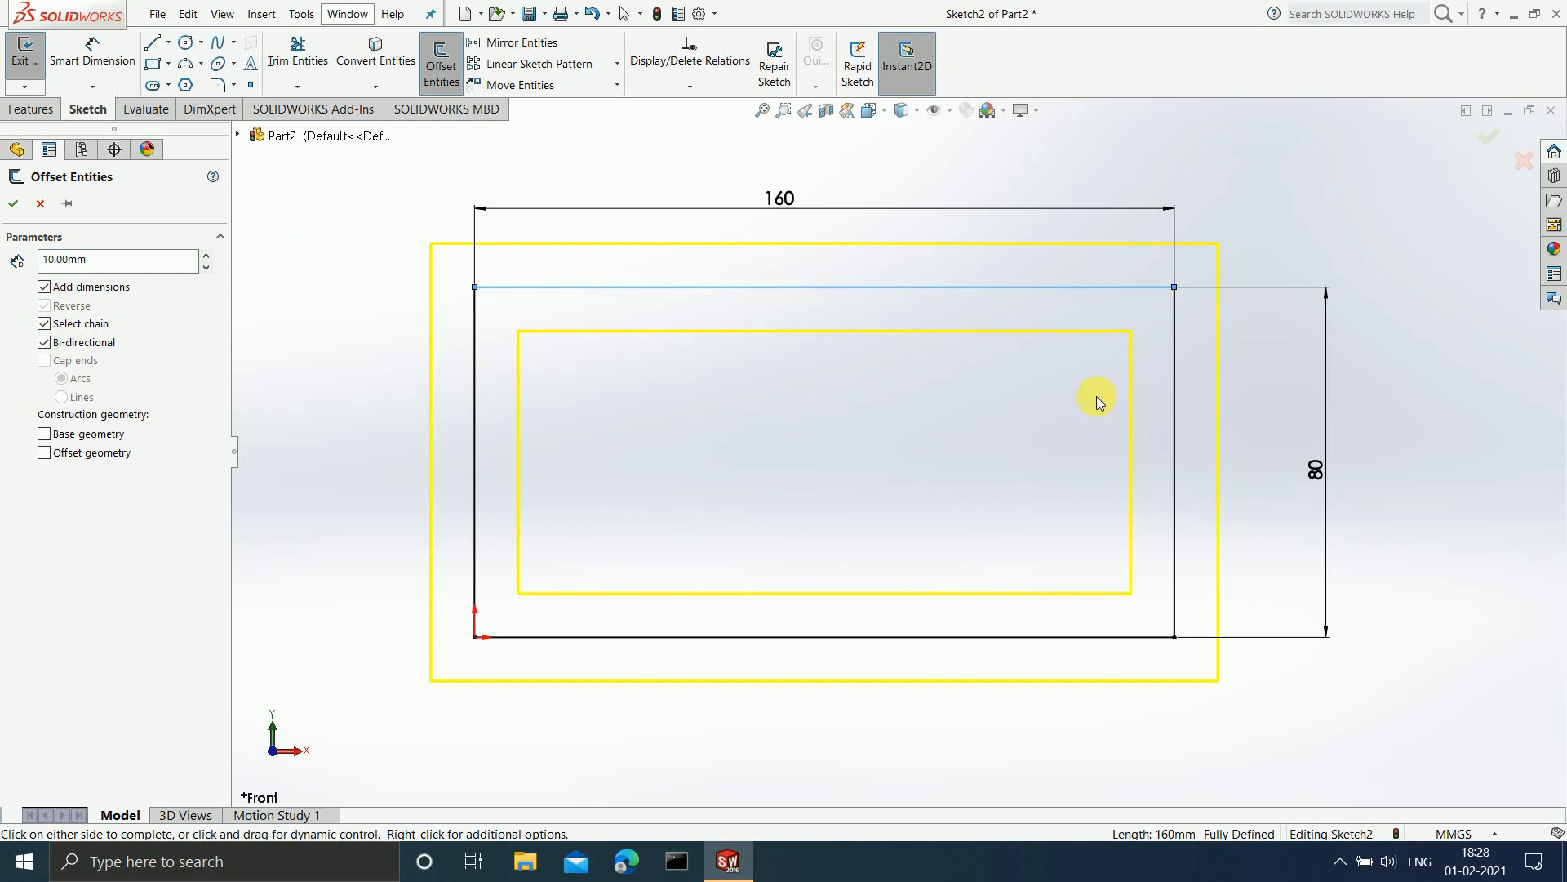
{"action": "left_click", "coordinate": [13, 204]}
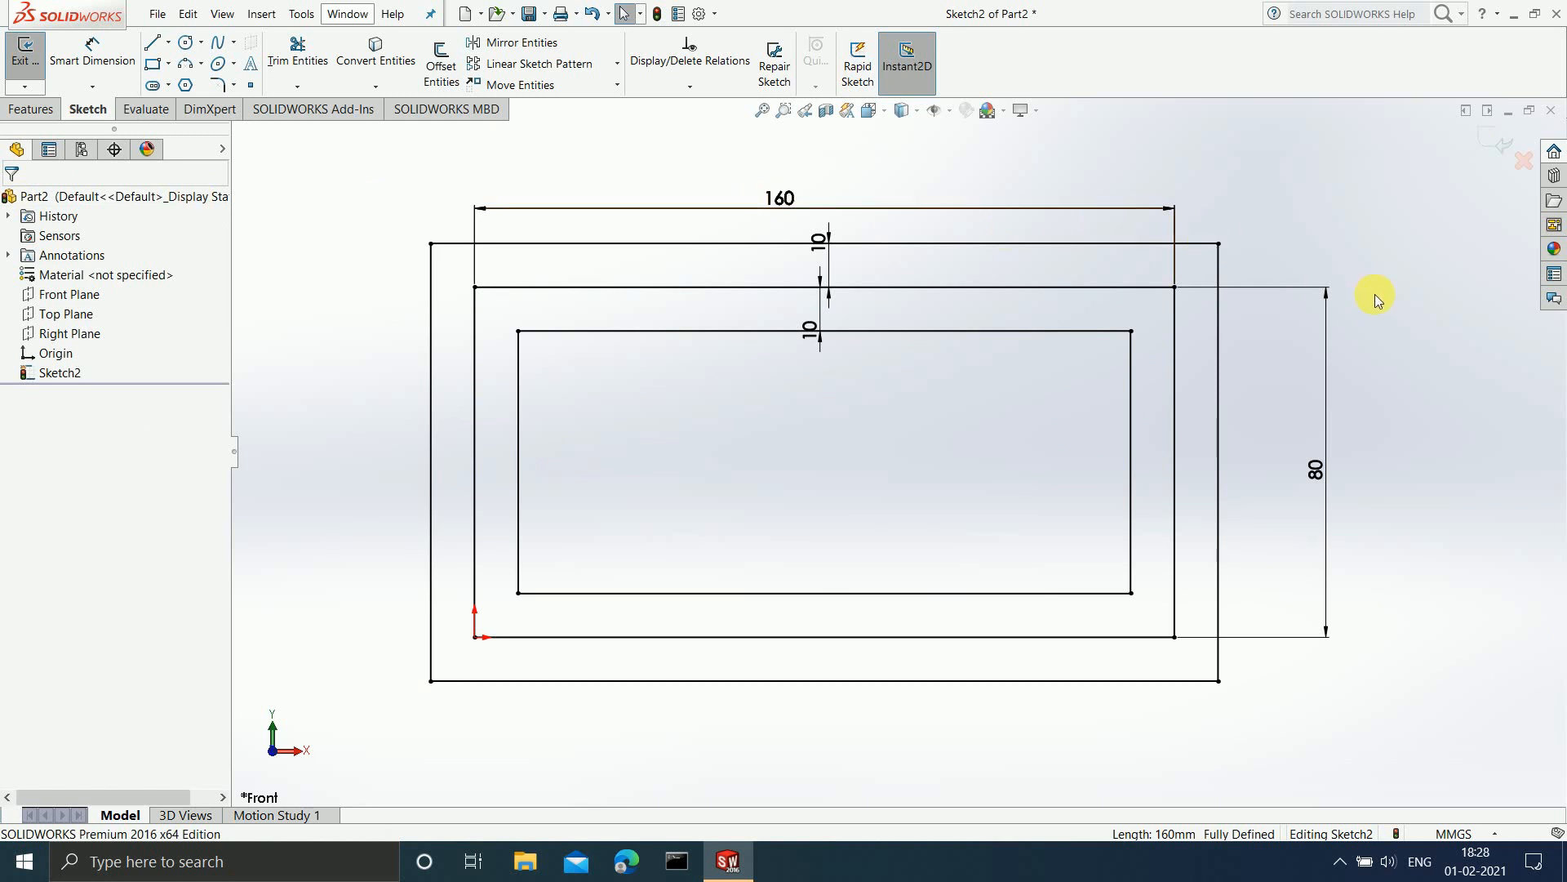
{"action": "key", "text": "ctrl+z"}
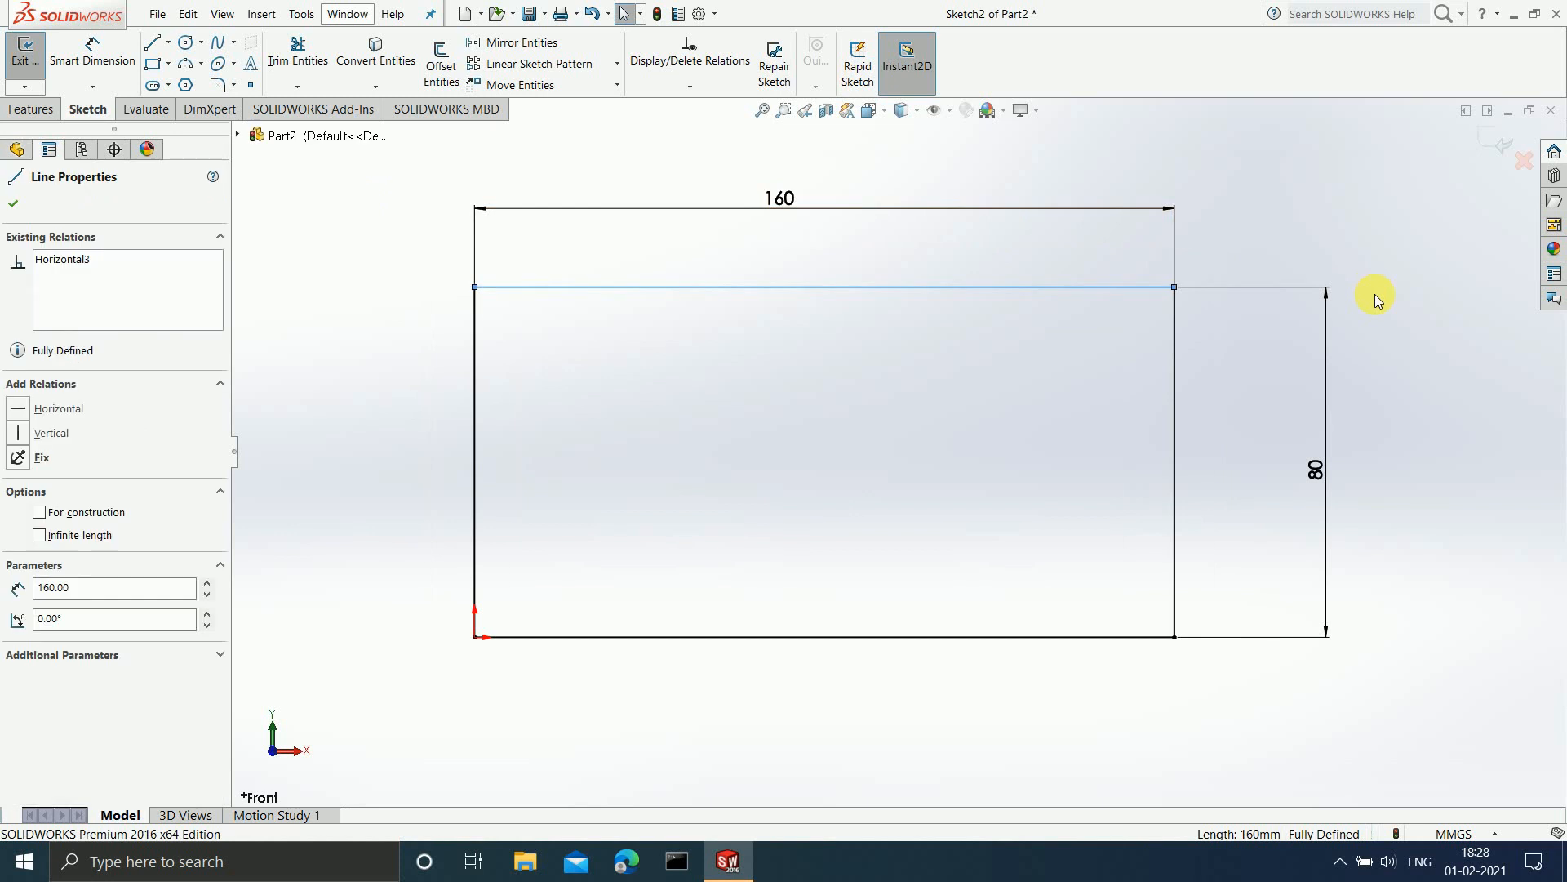
{"action": "left_click", "coordinate": [576, 155]}
Offset the whole rectangle chain 10 mm outward in one direction as construction geometry, and undo the offset
{"action": "left_click", "coordinate": [431, 76]}
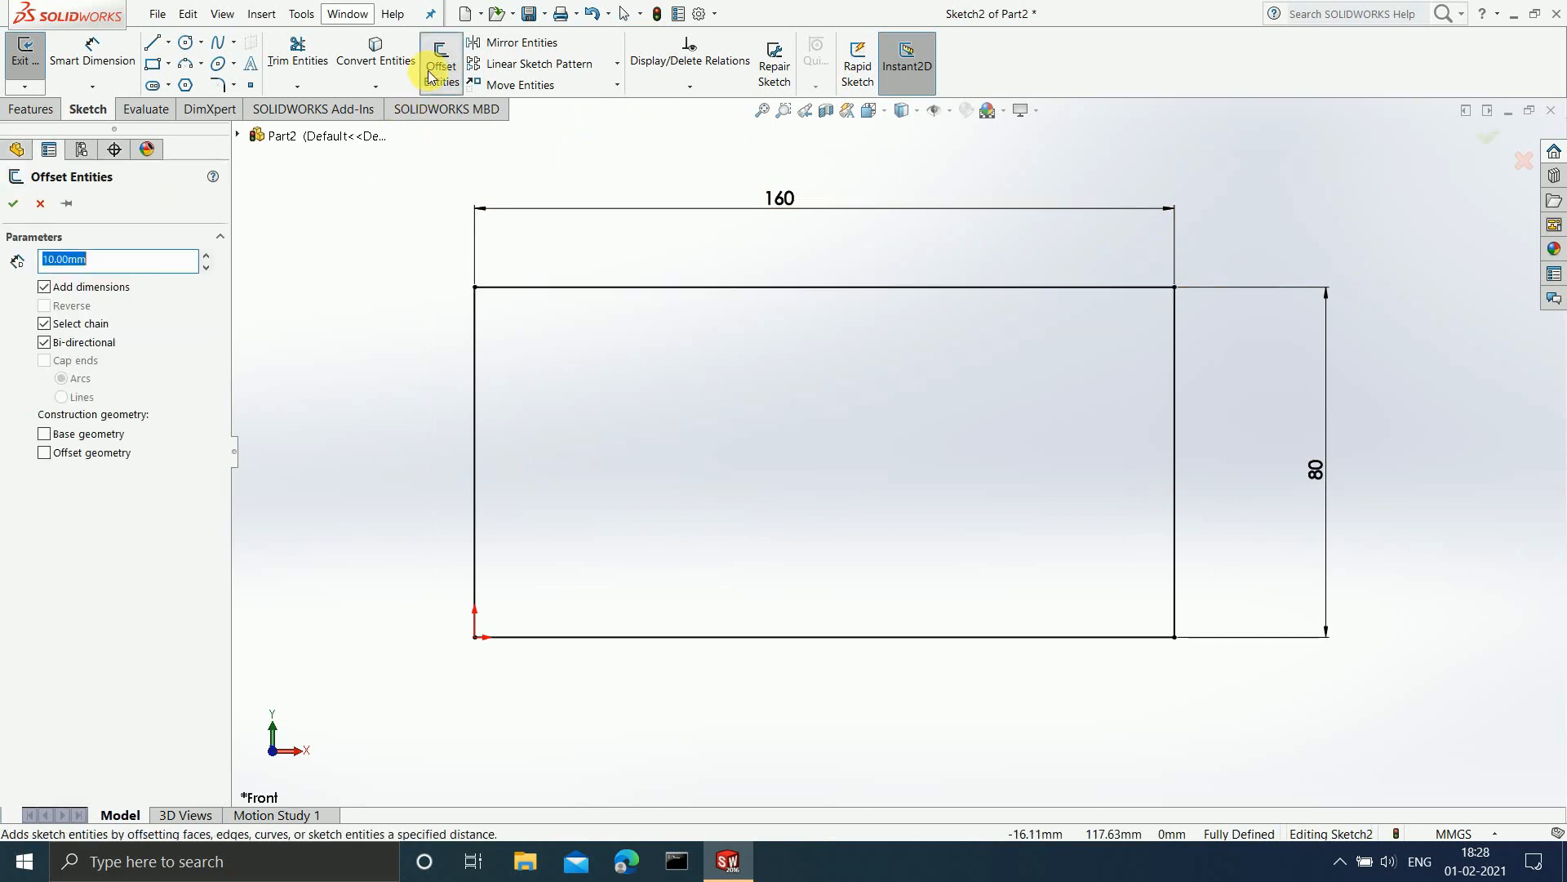
{"action": "left_click", "coordinate": [45, 343]}
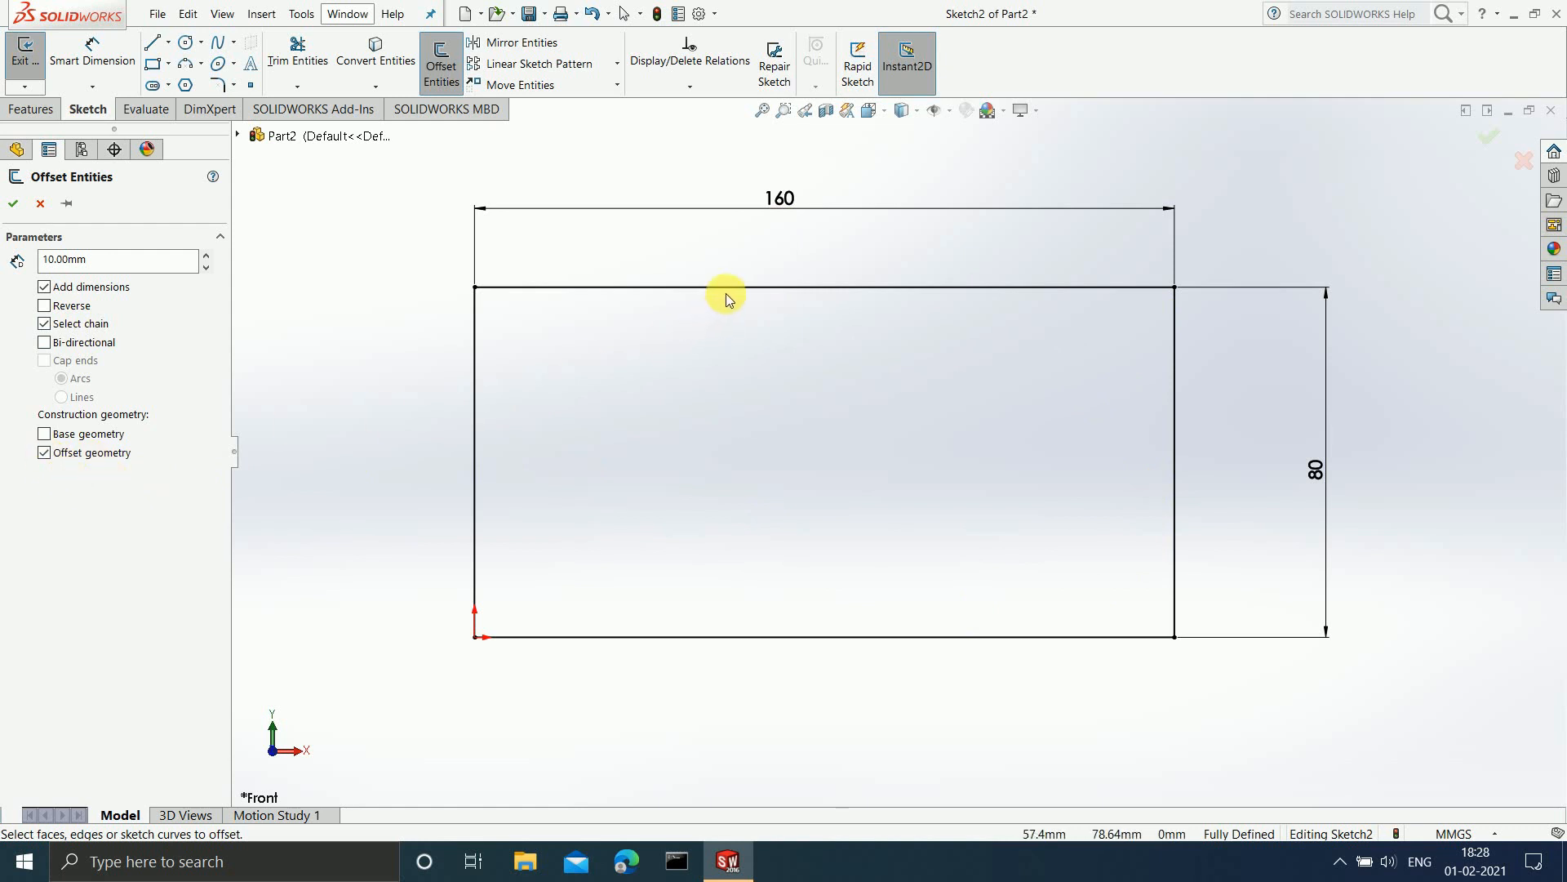
{"action": "left_click", "coordinate": [856, 286]}
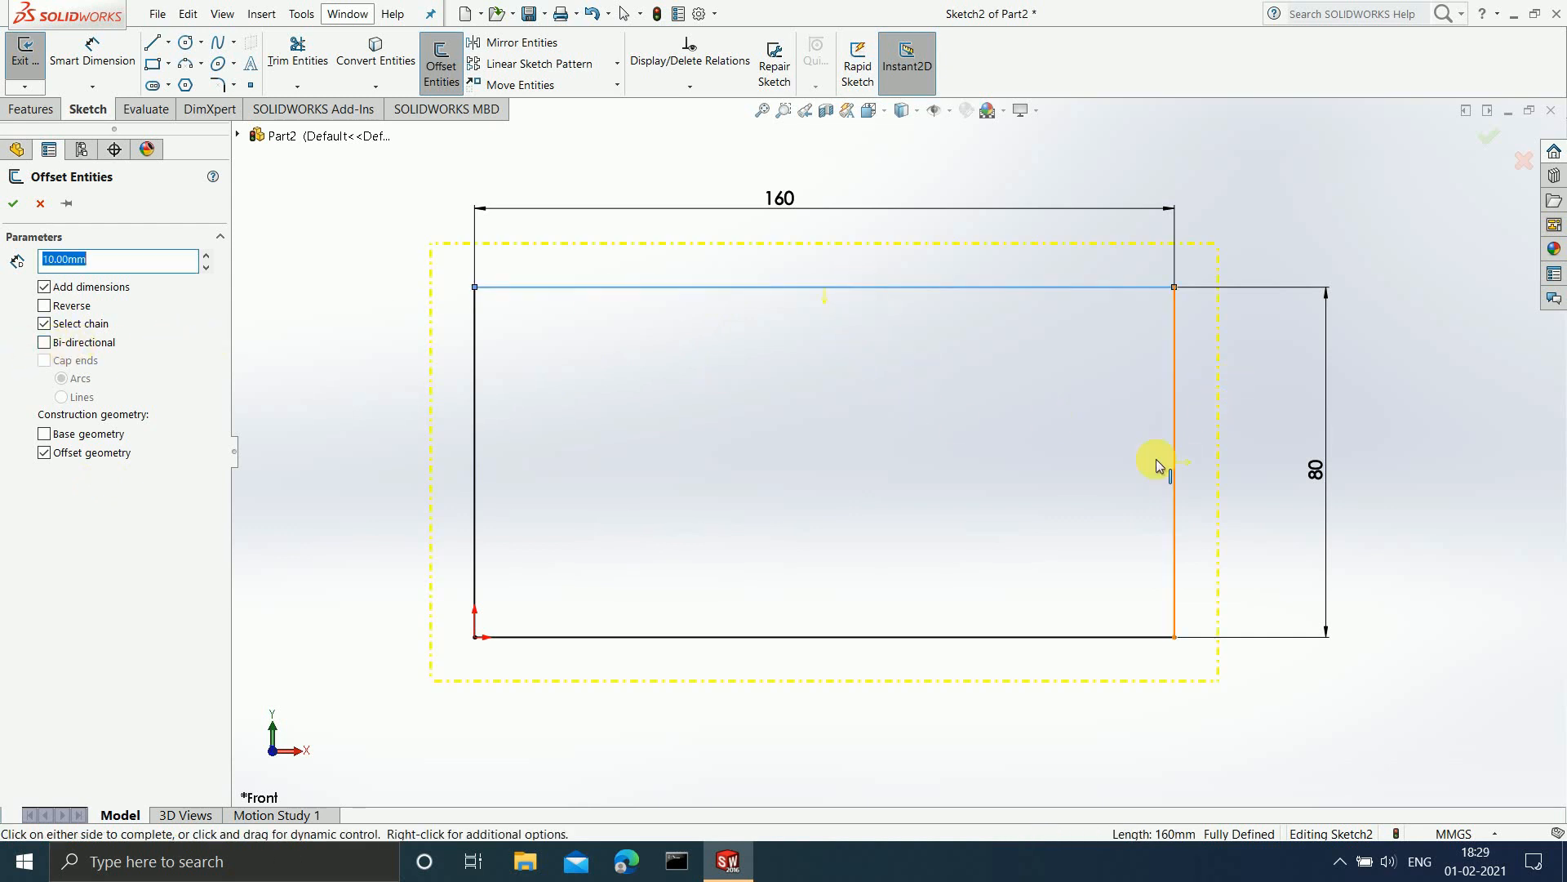
{"action": "left_click", "coordinate": [913, 263]}
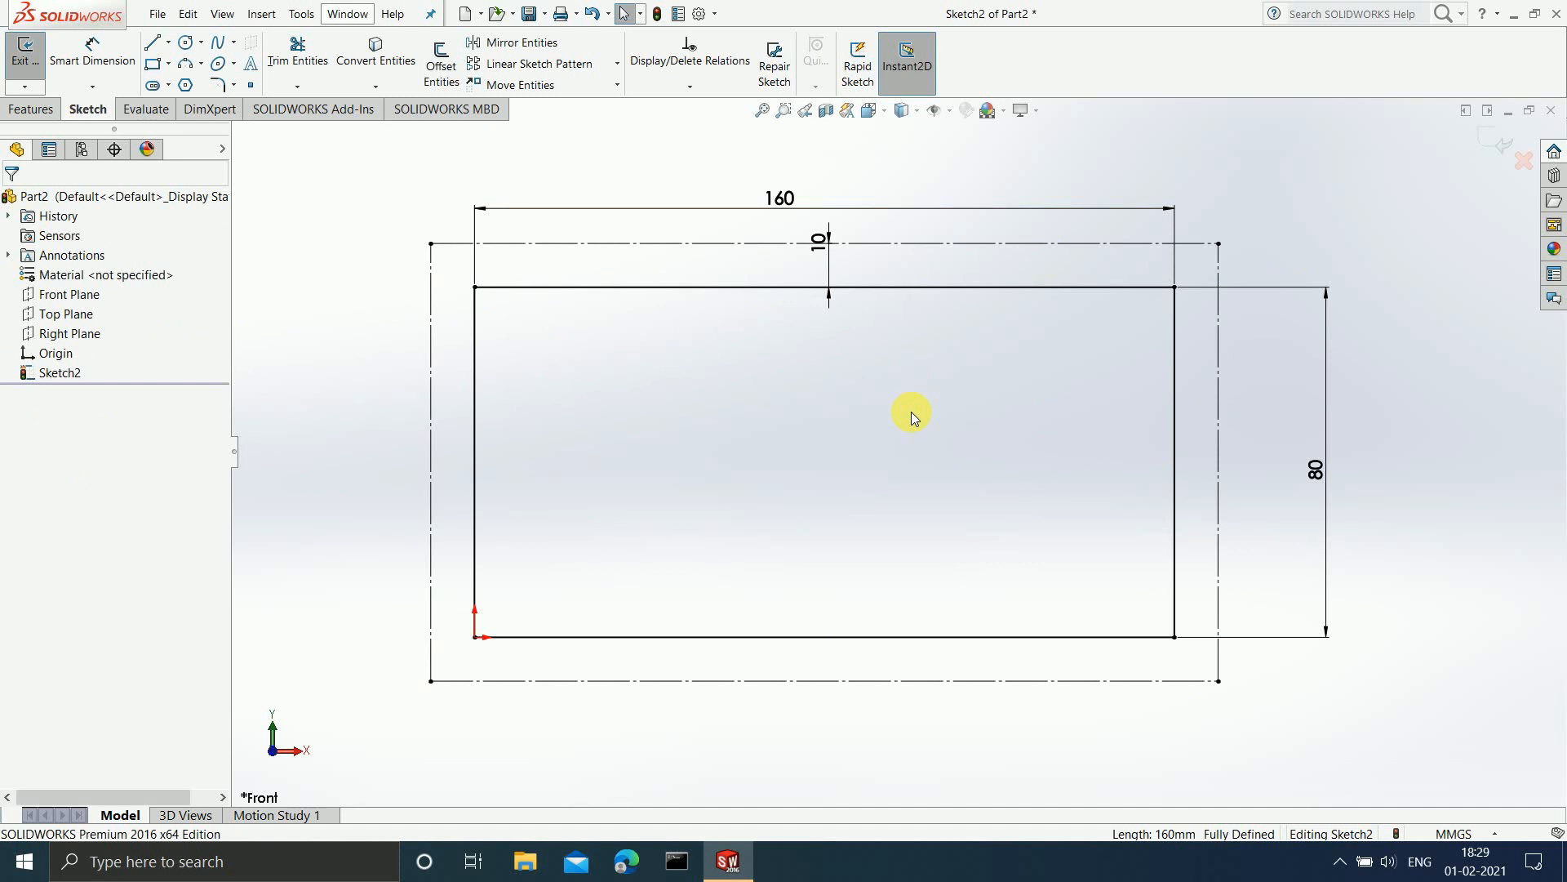
{"action": "key", "text": "ctrl+z"}
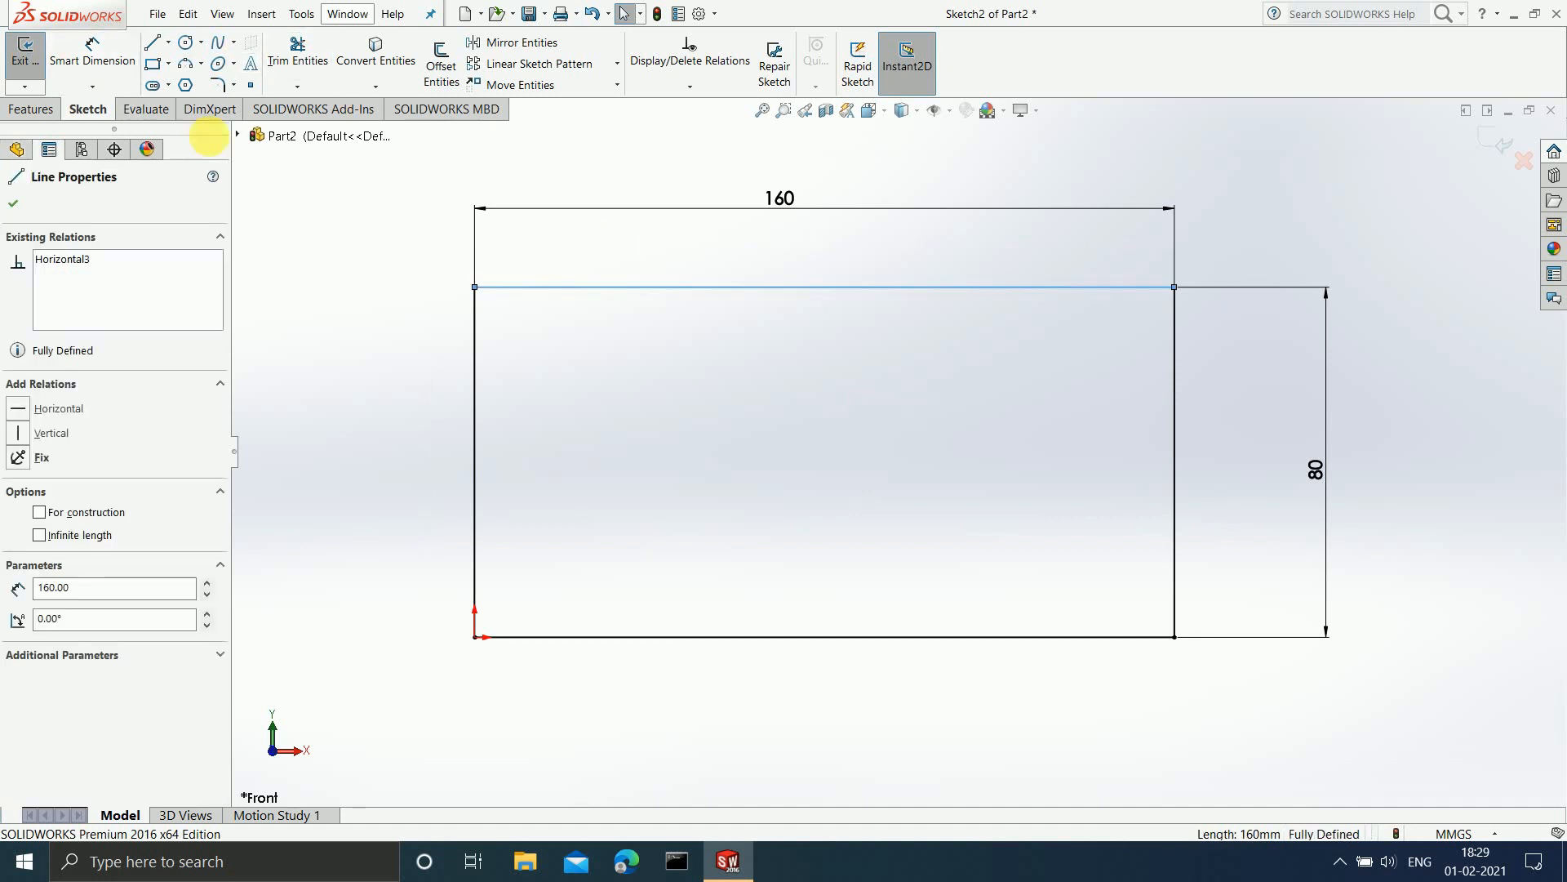
{"action": "left_click", "coordinate": [409, 280]}
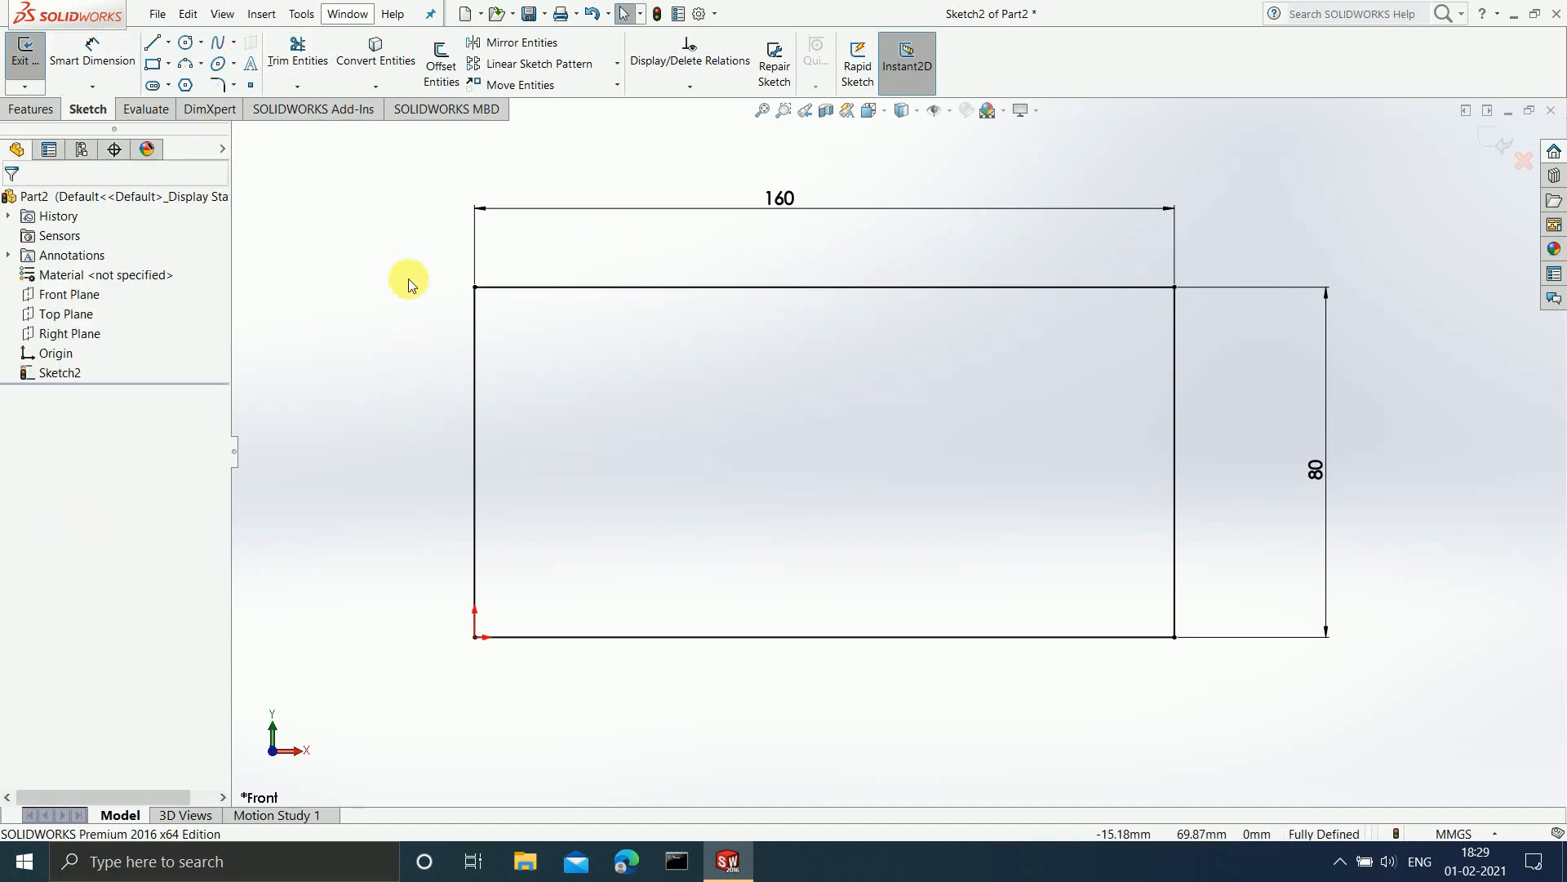
{"action": "left_click", "coordinate": [448, 58]}
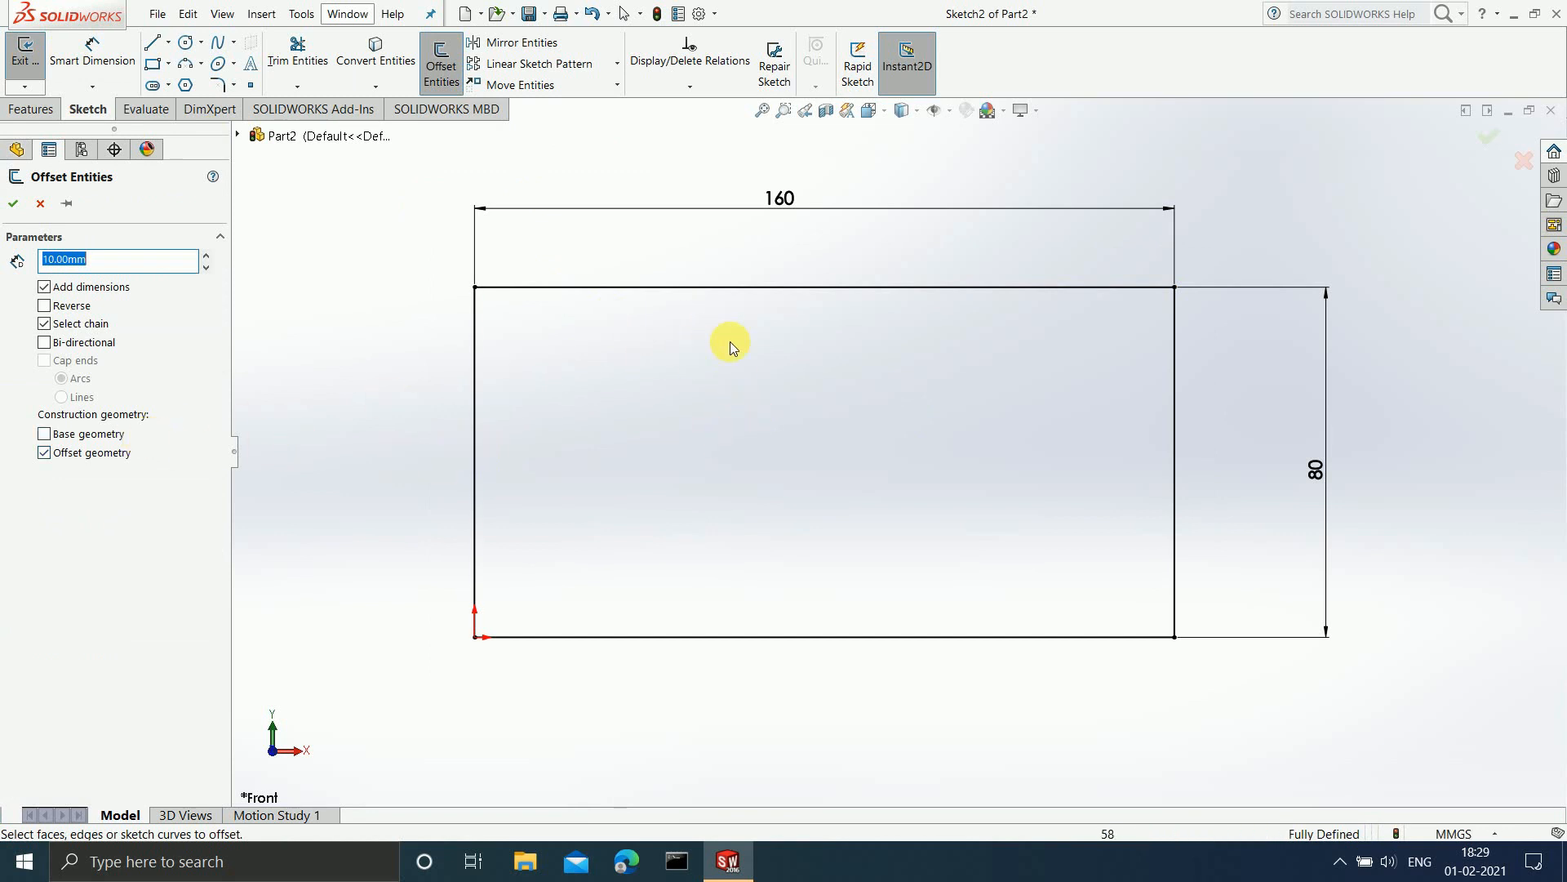
{"action": "left_click", "coordinate": [14, 203]}
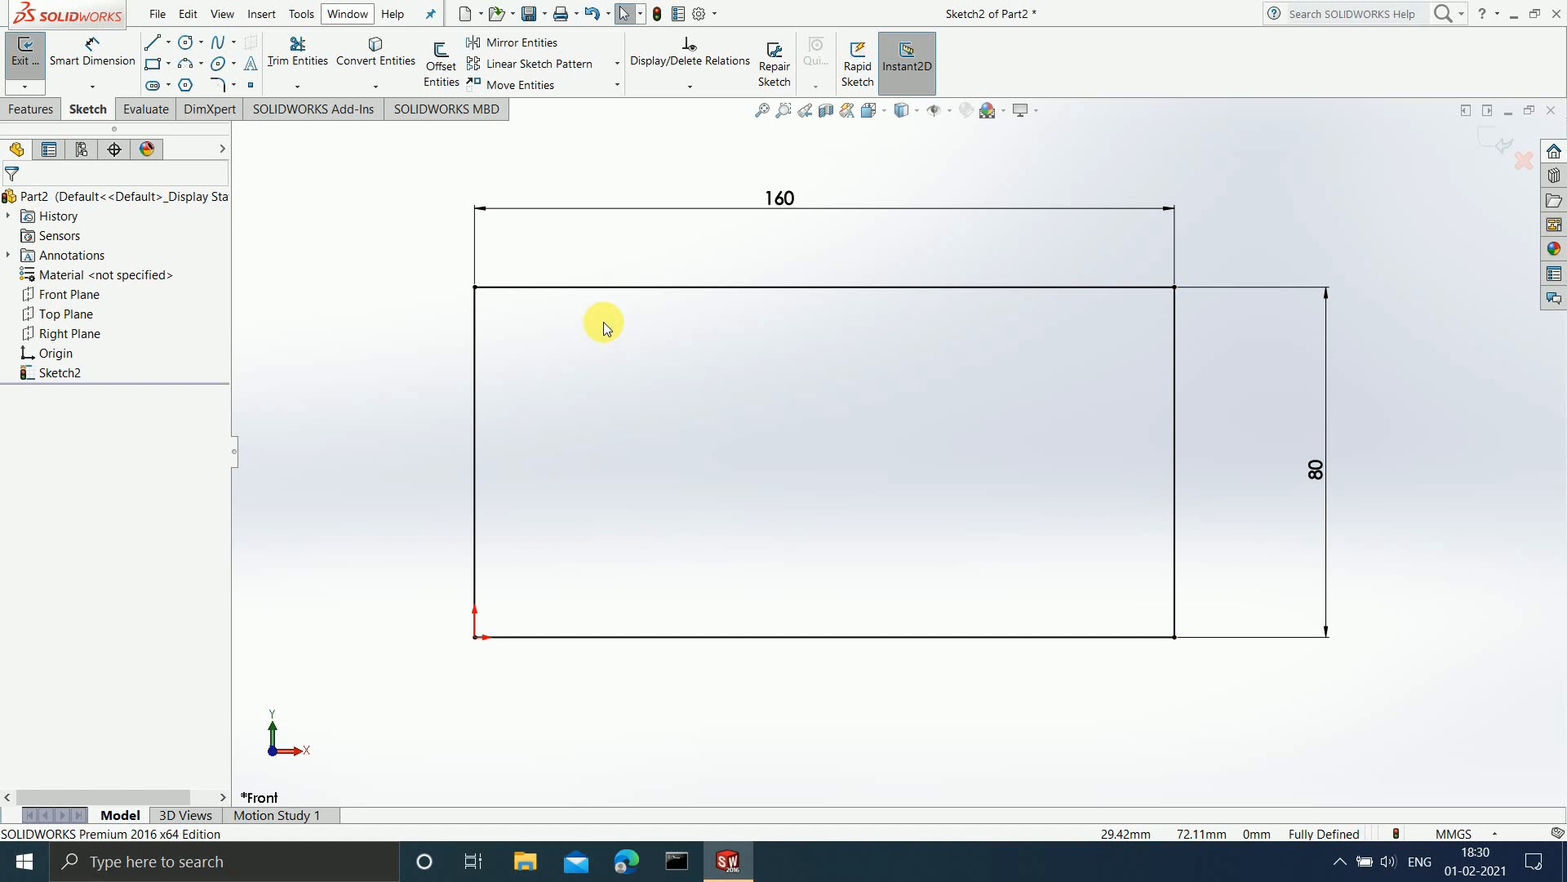
Offset only the rectangle's upper edge 10 mm outward with an added dimension, without construction geometry, comparing the Lines and Arcs cap ends
{"action": "left_click", "coordinate": [455, 80]}
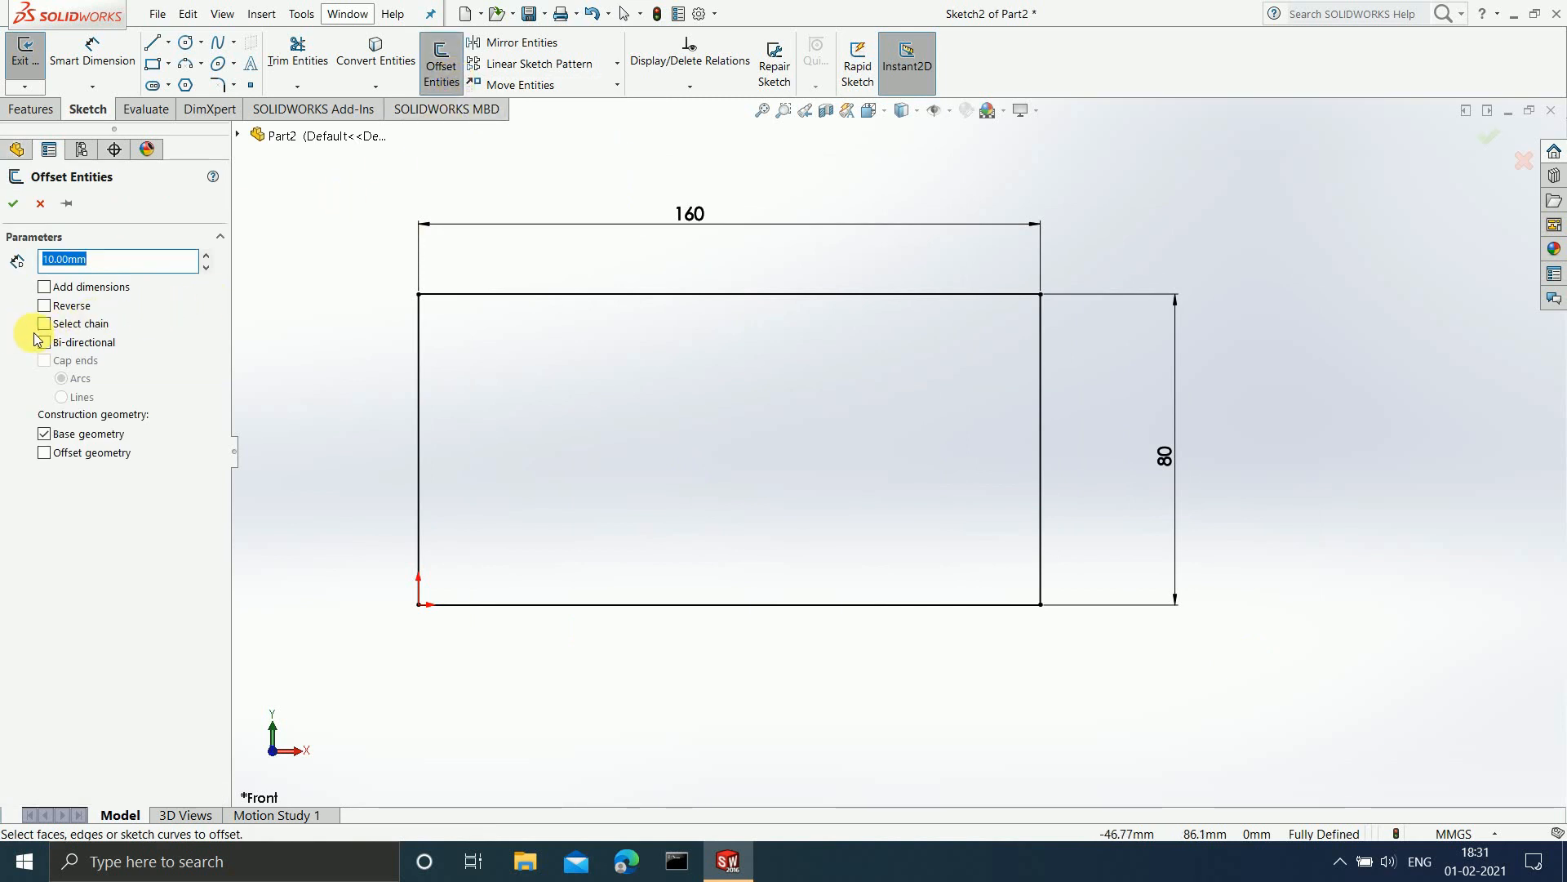
{"action": "left_click", "coordinate": [44, 288]}
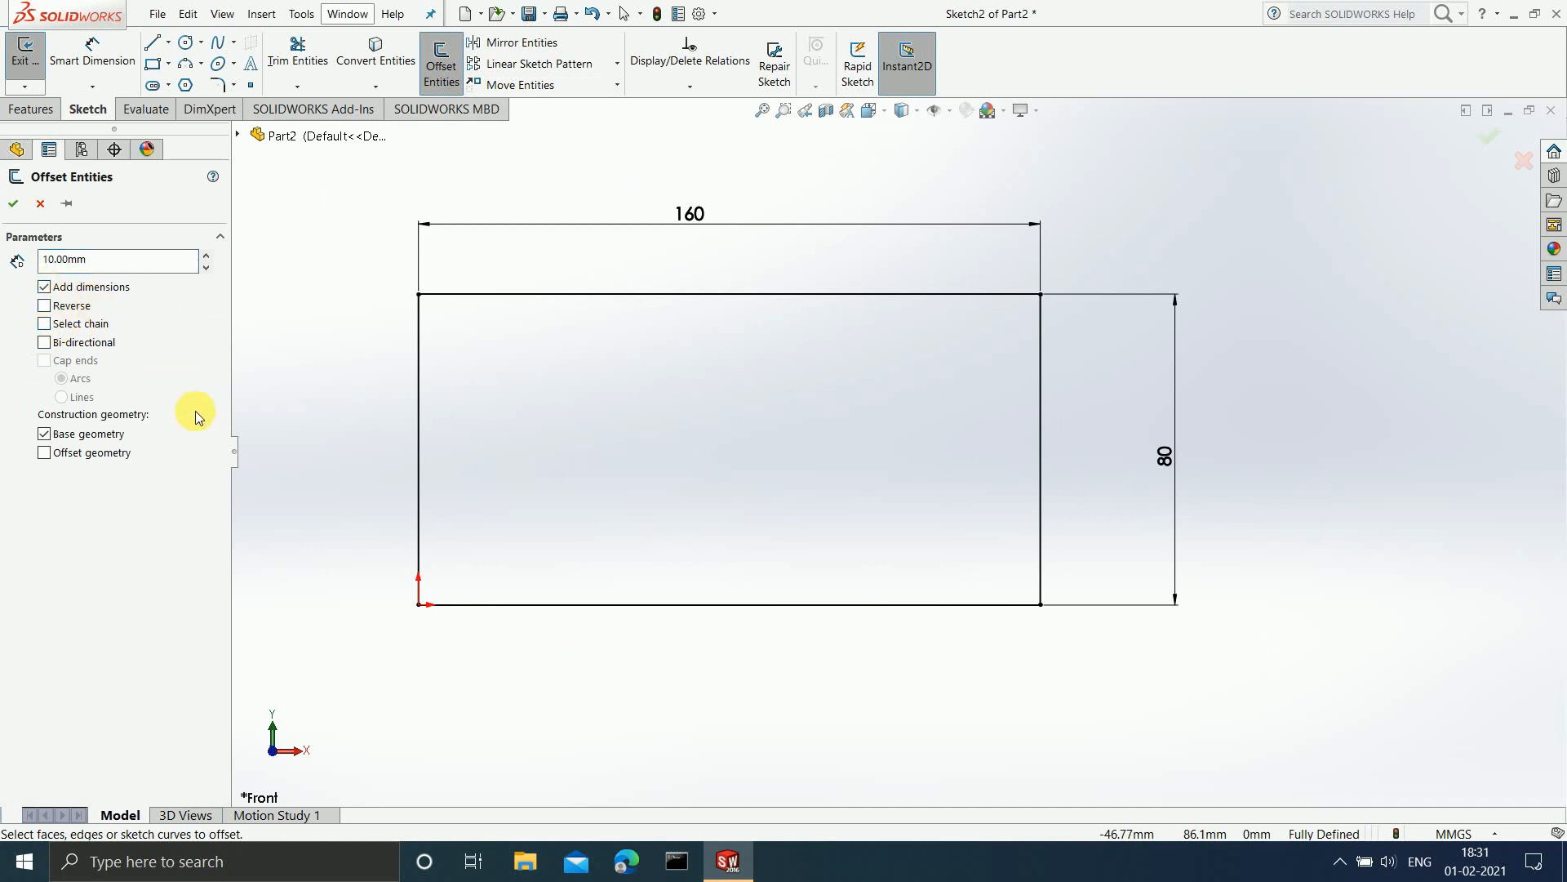
{"action": "left_click", "coordinate": [46, 433]}
{"action": "left_click", "coordinate": [645, 295]}
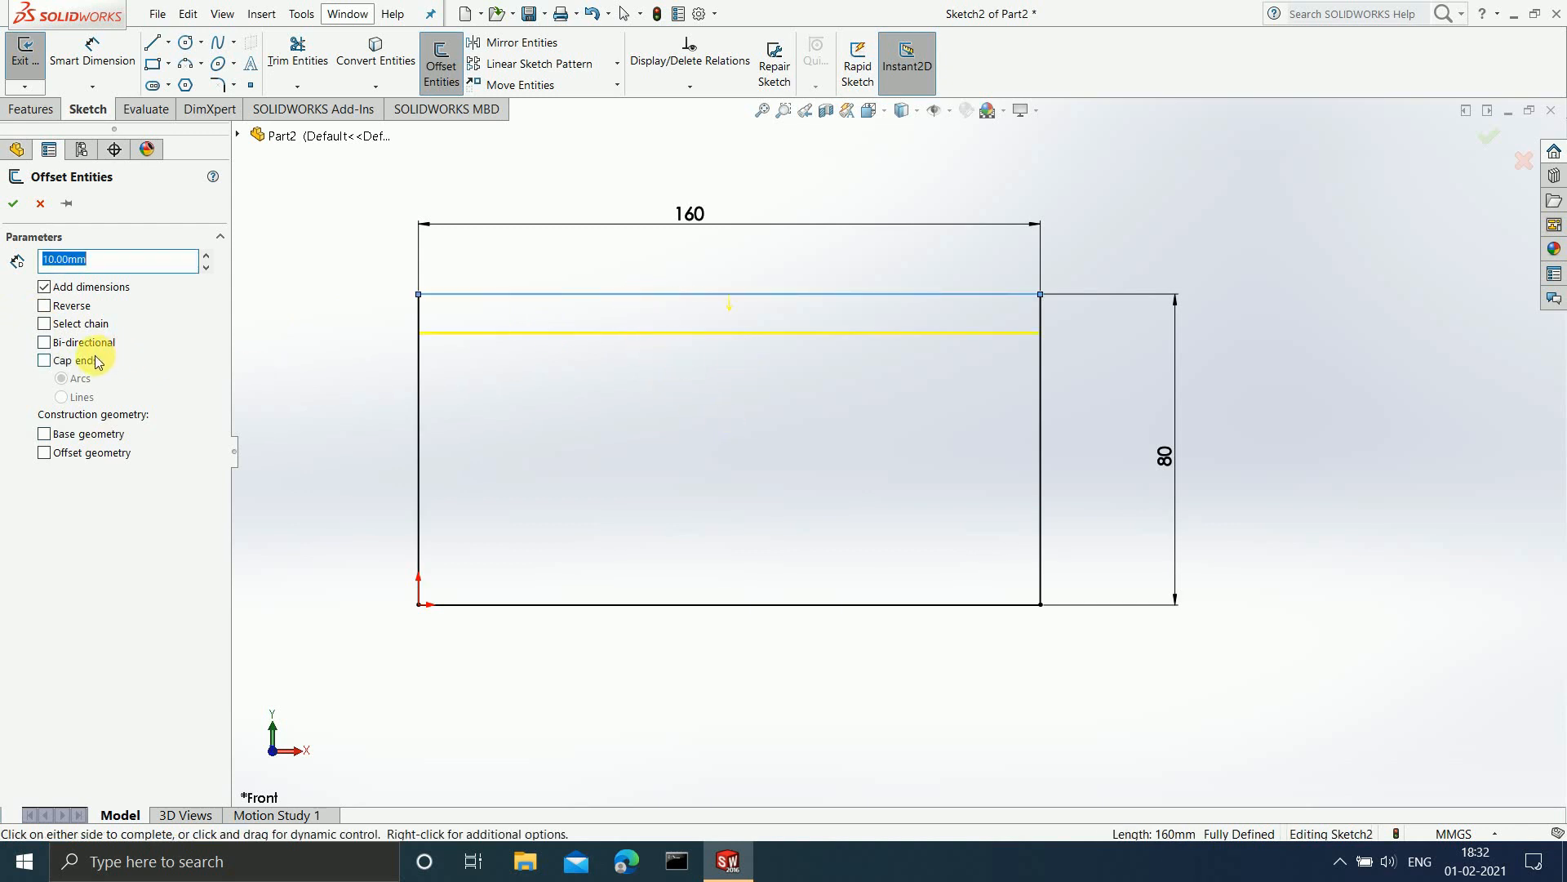
{"action": "left_click", "coordinate": [45, 363]}
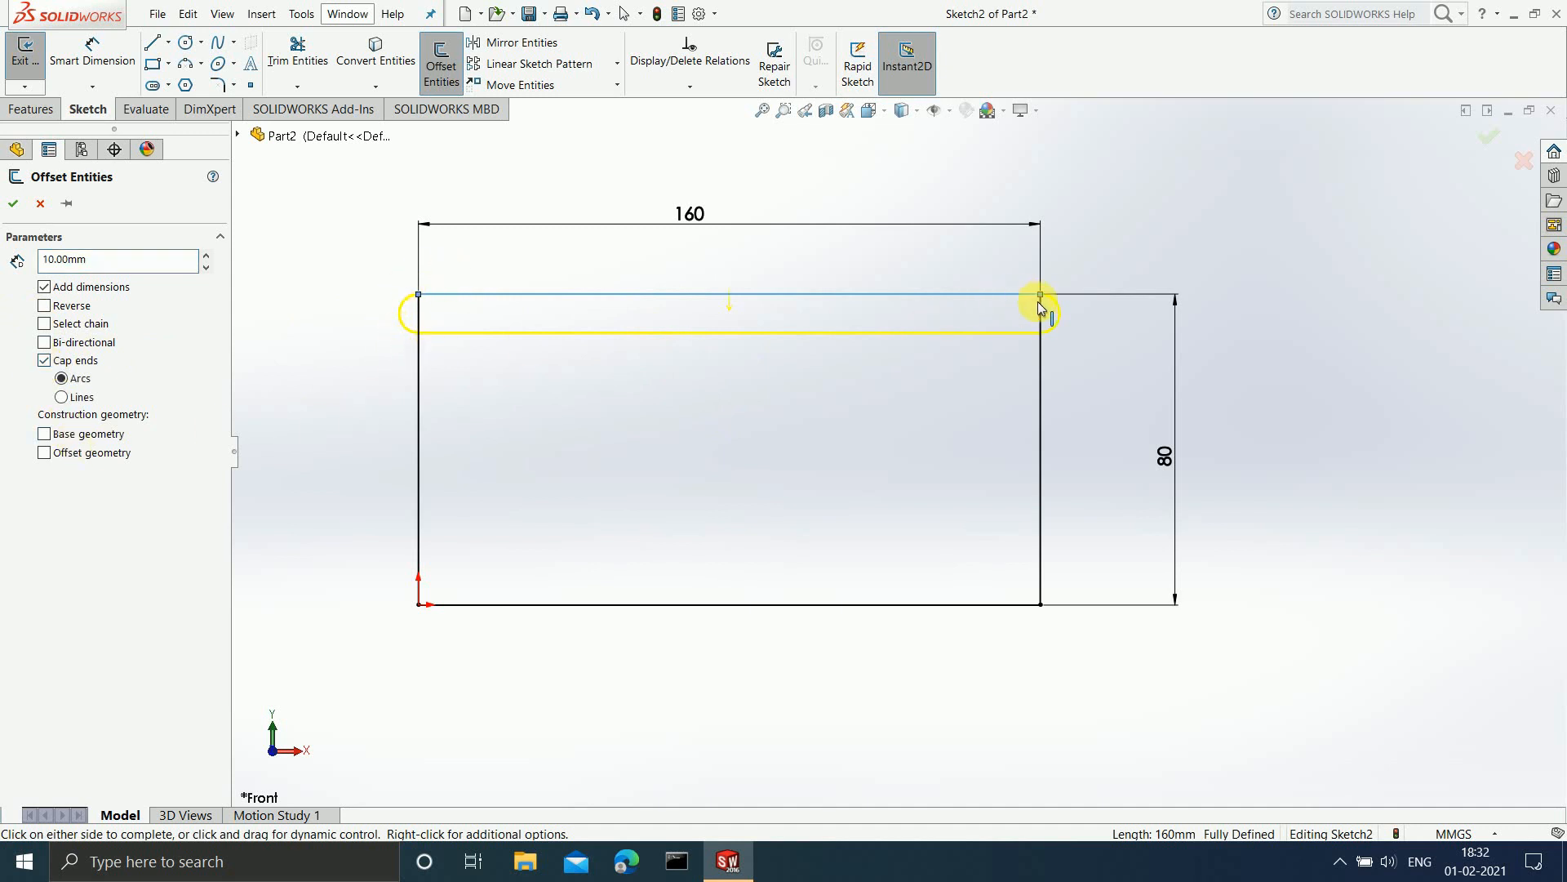
{"action": "left_click", "coordinate": [62, 398]}
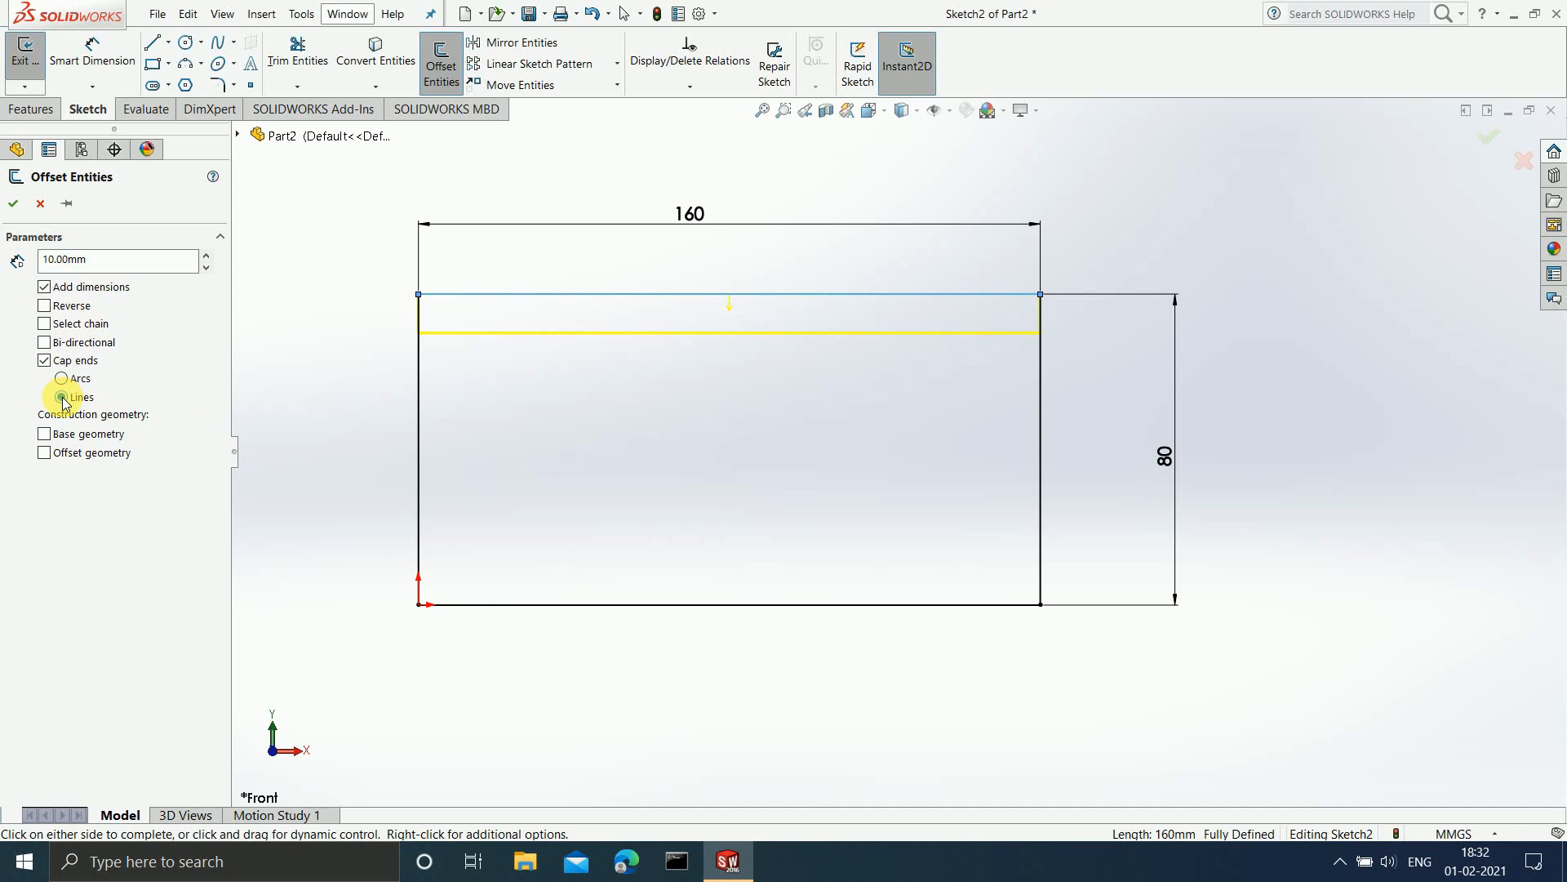
{"action": "left_click", "coordinate": [63, 382]}
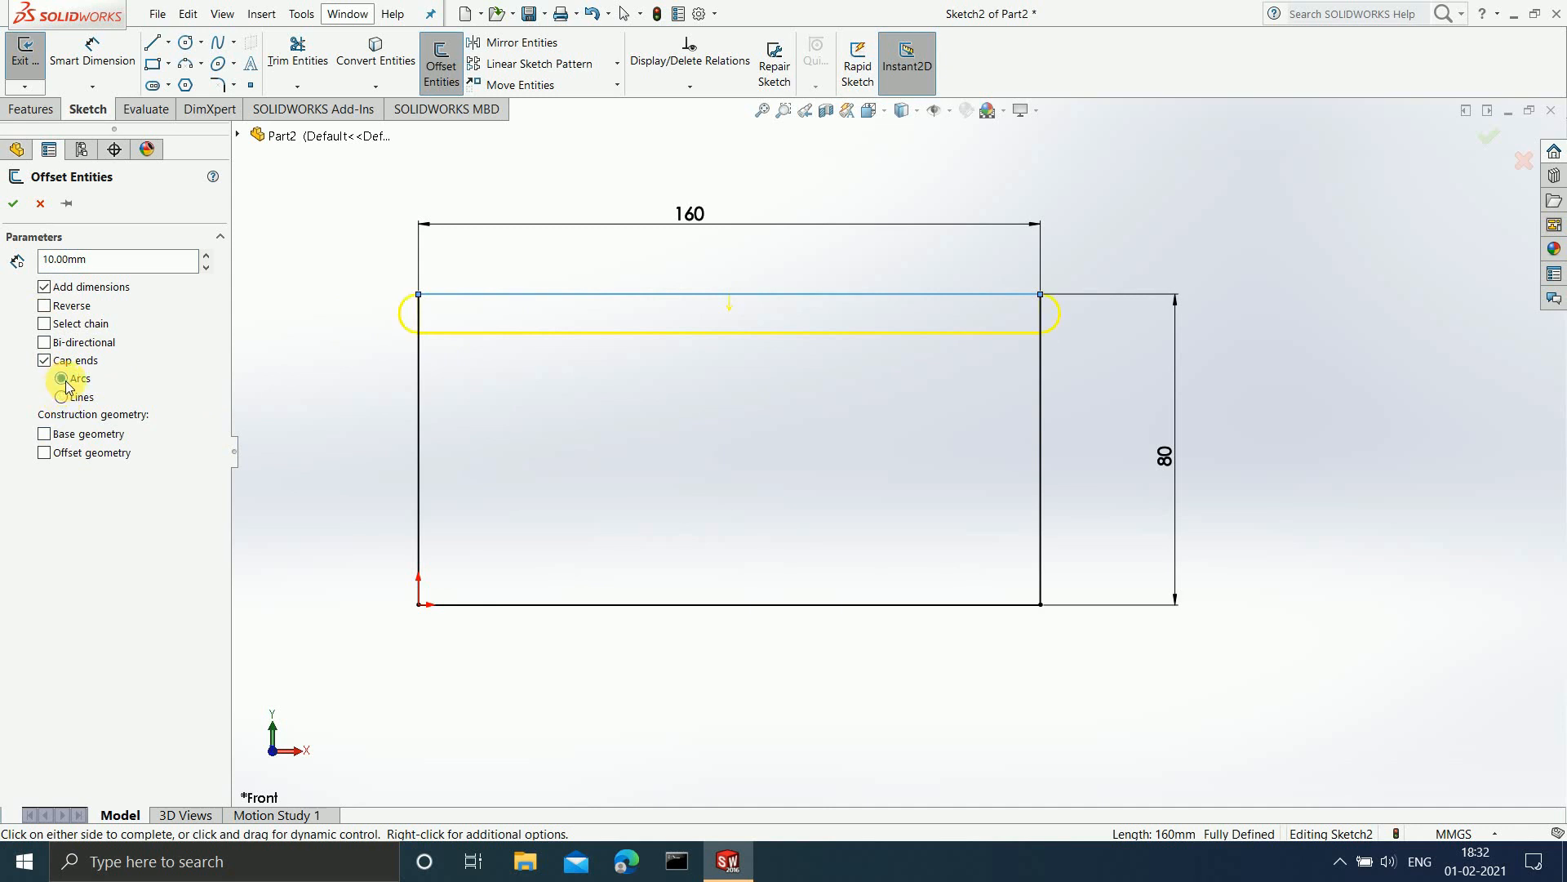
{"action": "left_click", "coordinate": [44, 306]}
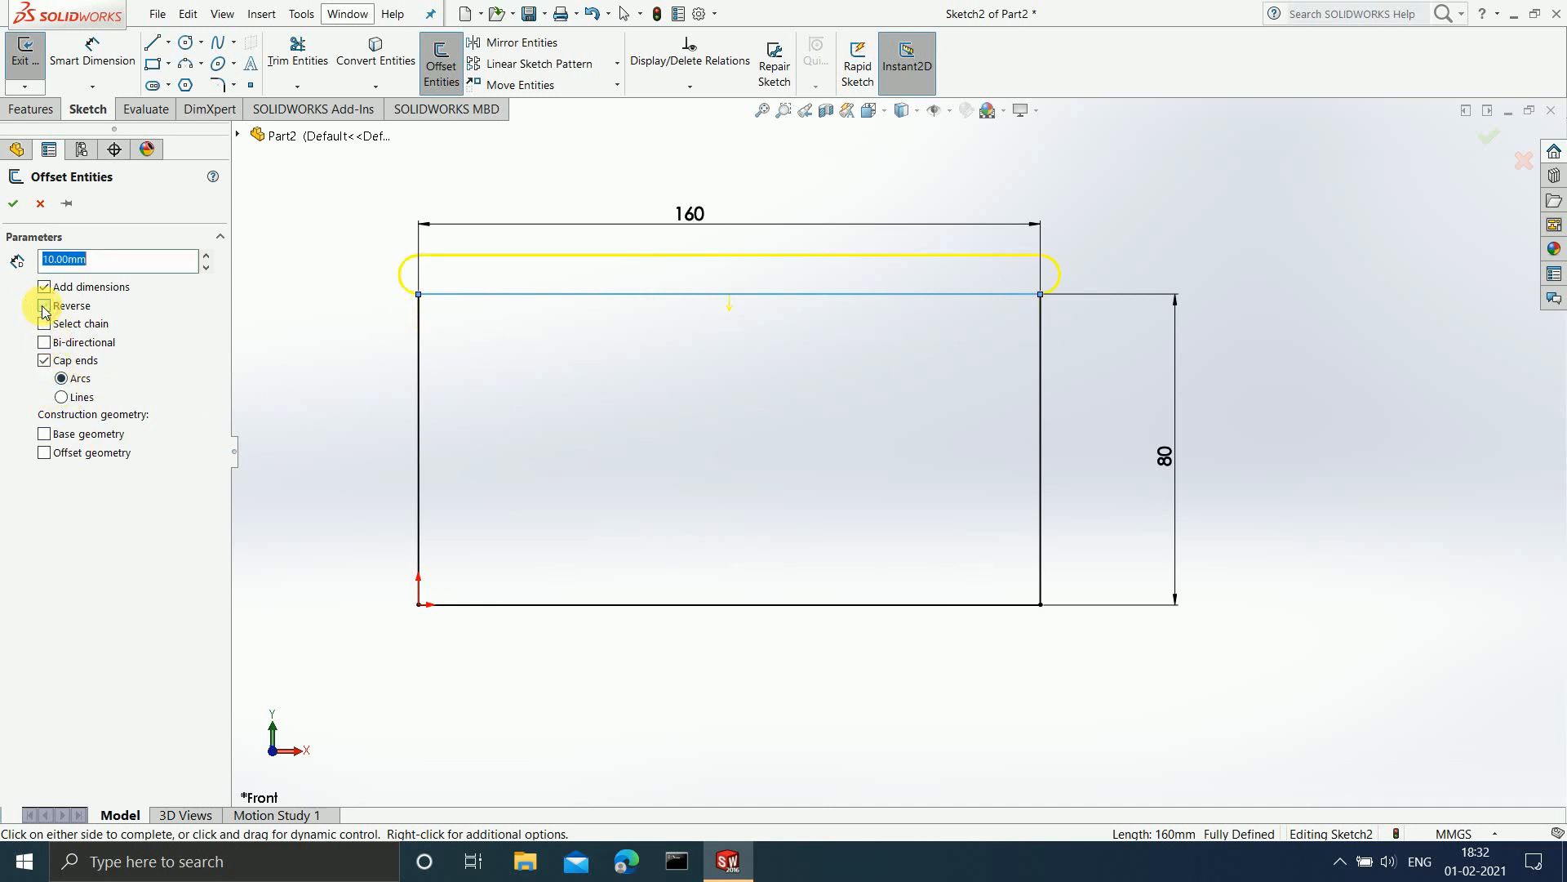
{"action": "left_click", "coordinate": [1489, 136]}
{"action": "scroll", "coordinate": [608, 282], "scroll_direction": "up", "scroll_amount": 3}
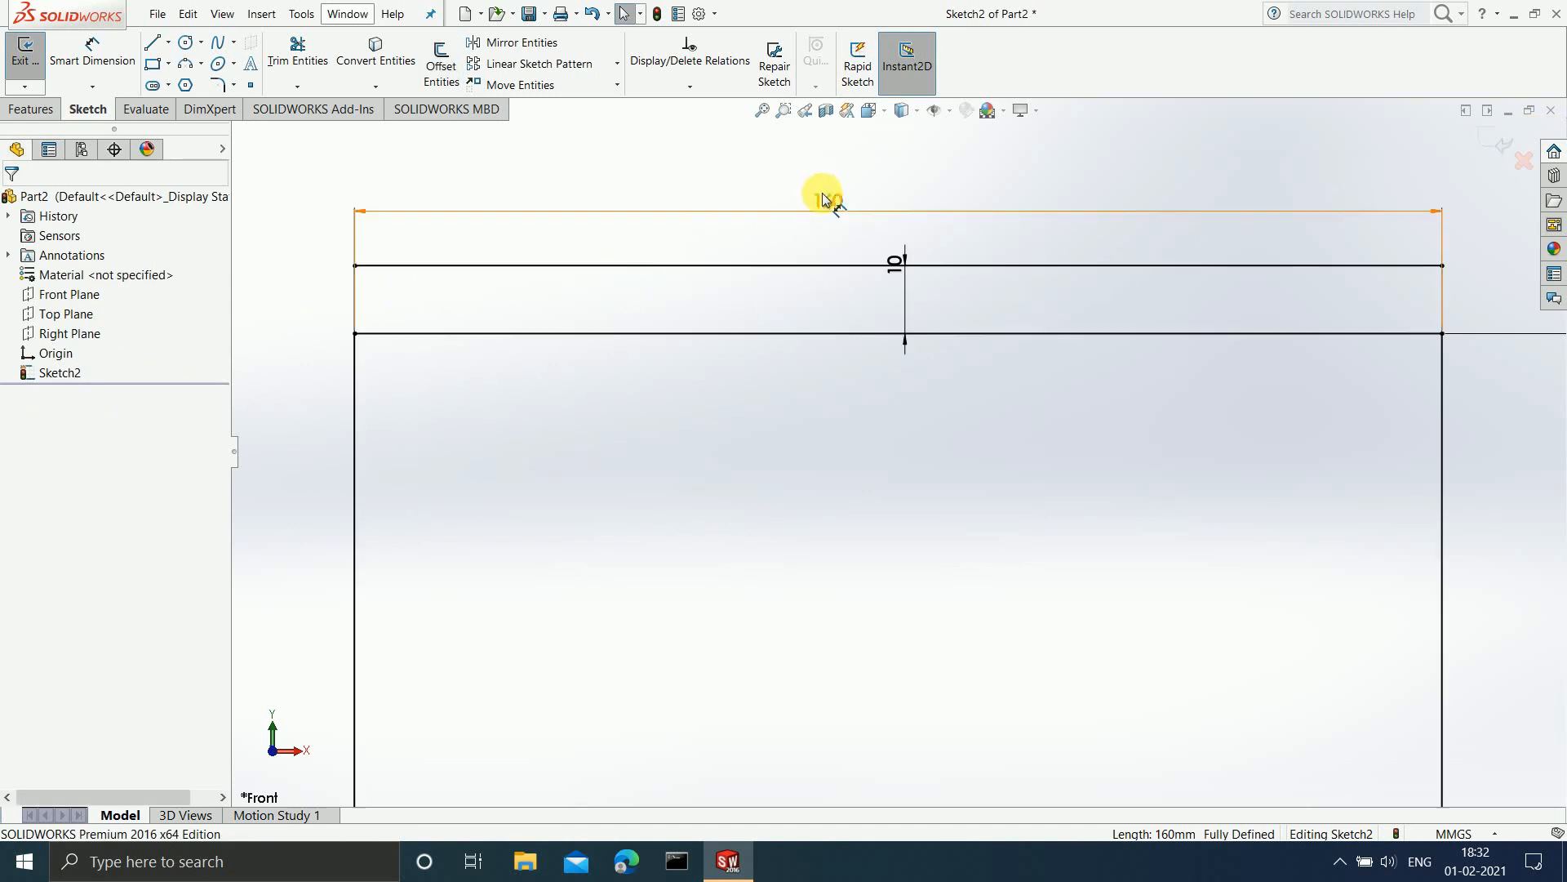